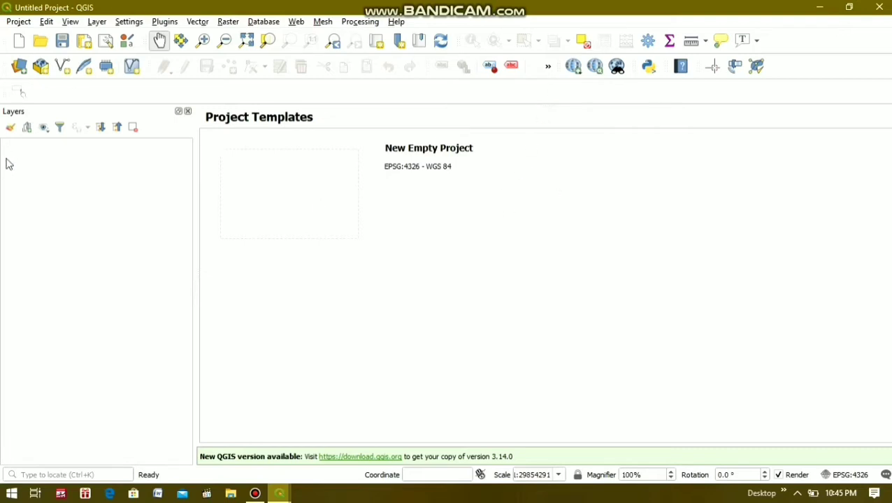
- Start a new empty project and set the encoding for a vector file source to UTF-8
double_click(305, 204)
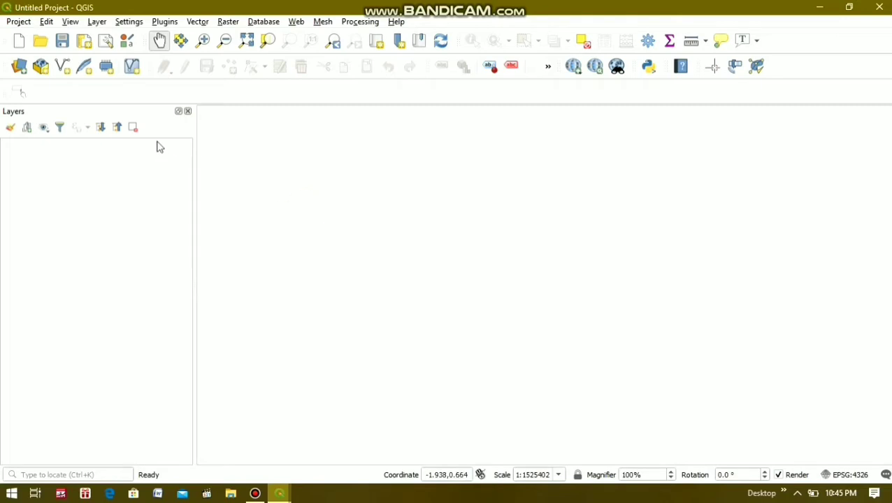
click(17, 68)
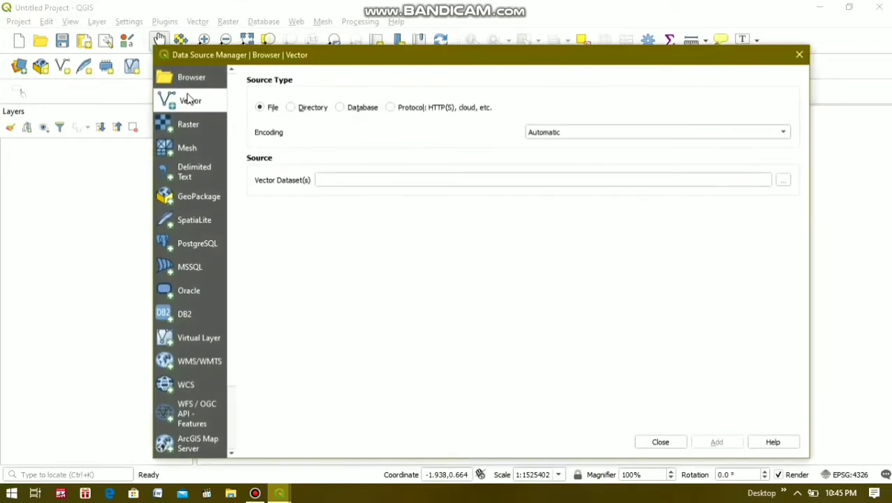
click(673, 139)
scroll(649, 148, down, 20)
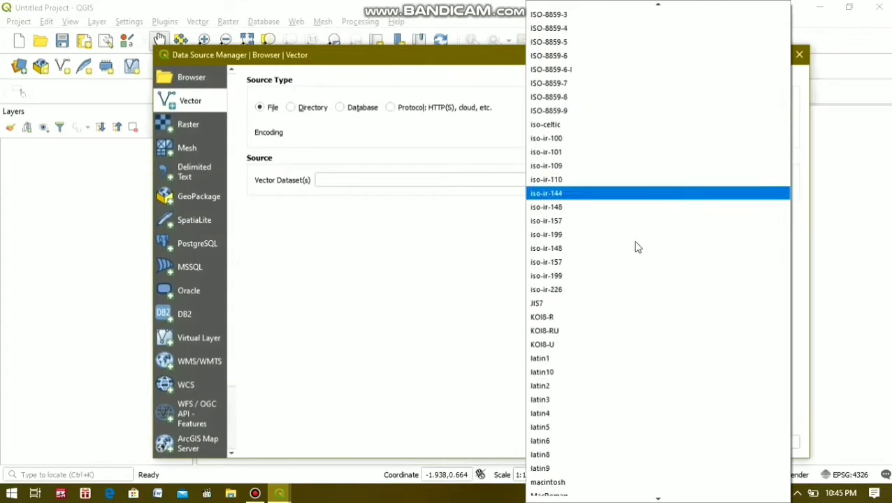
scroll(636, 246, down, 6)
click(545, 316)
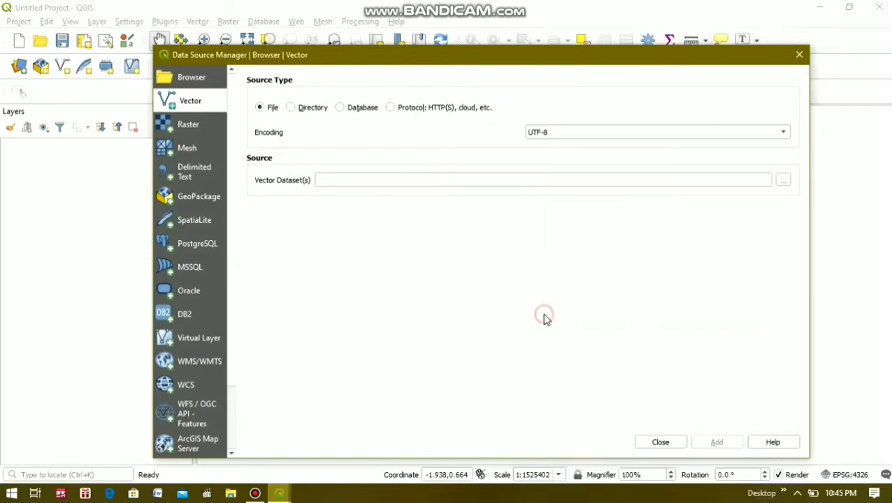
- Add the ADMINISTRASIKECAMATAN_AR_50K.shp vector layer from the PETA BELAJAR folder under Manajemen Data Epid to the project
click(784, 182)
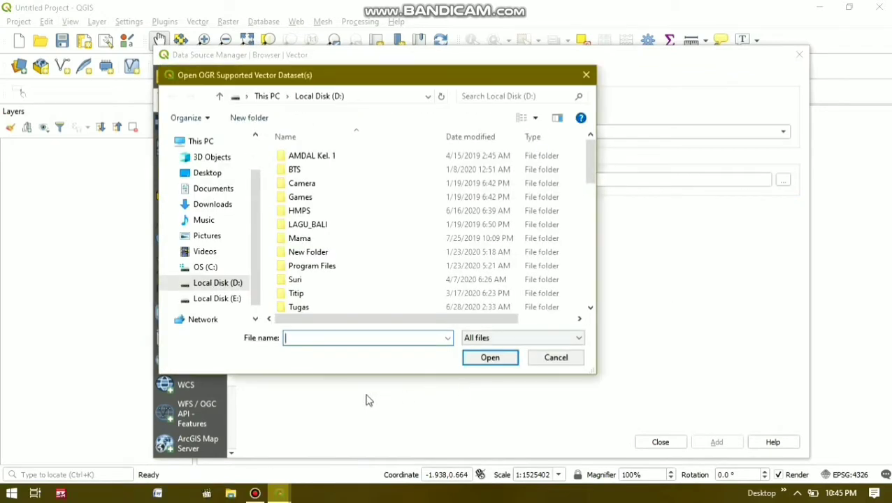
click(299, 309)
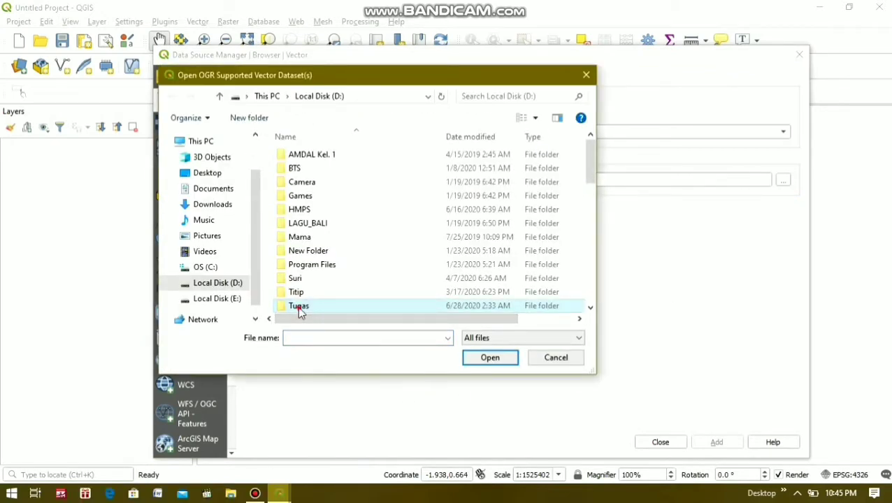
double_click(299, 308)
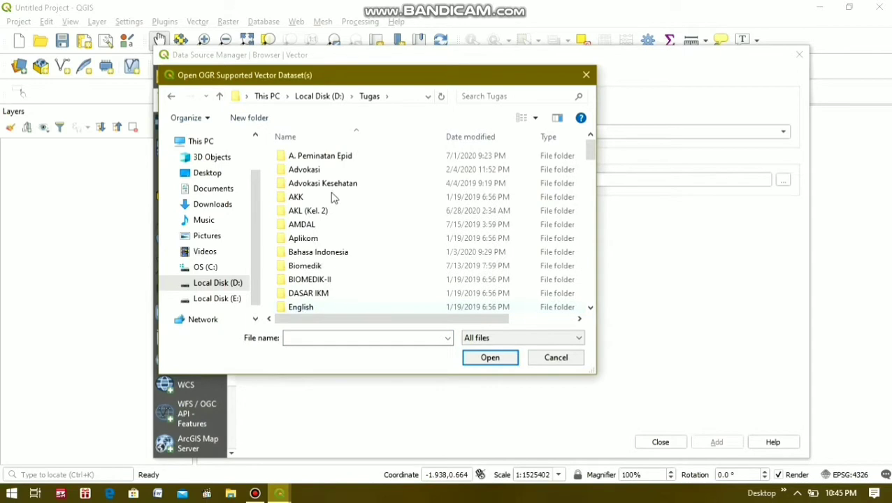
double_click(333, 156)
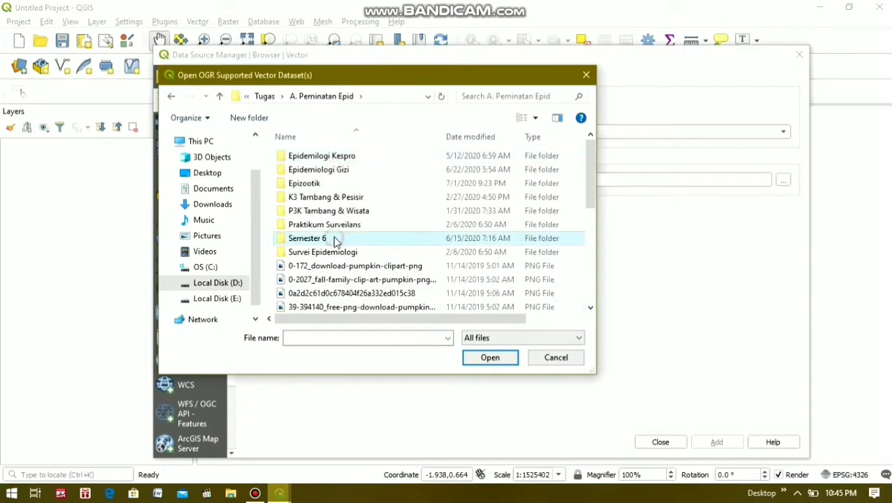
double_click(335, 239)
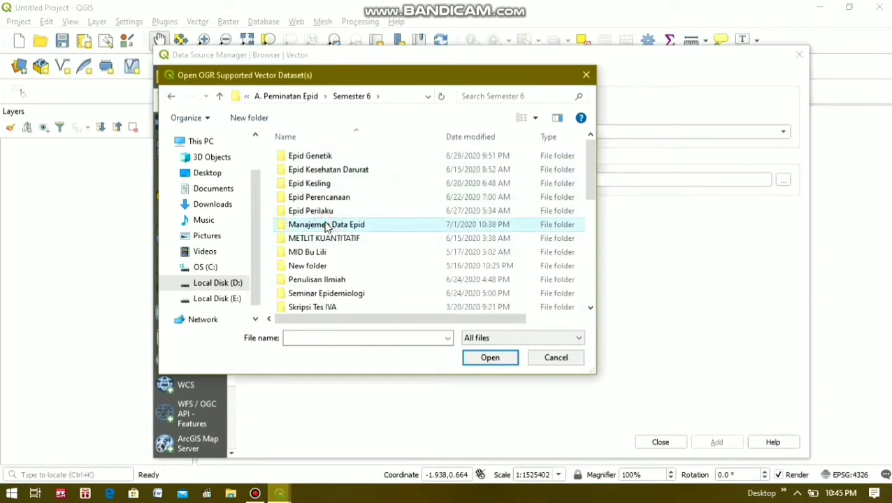
double_click(325, 225)
double_click(313, 170)
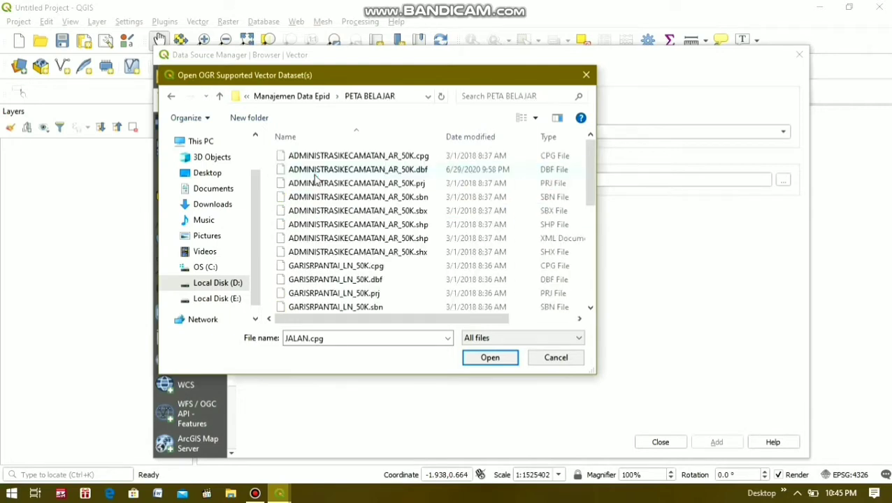
click(394, 226)
click(489, 362)
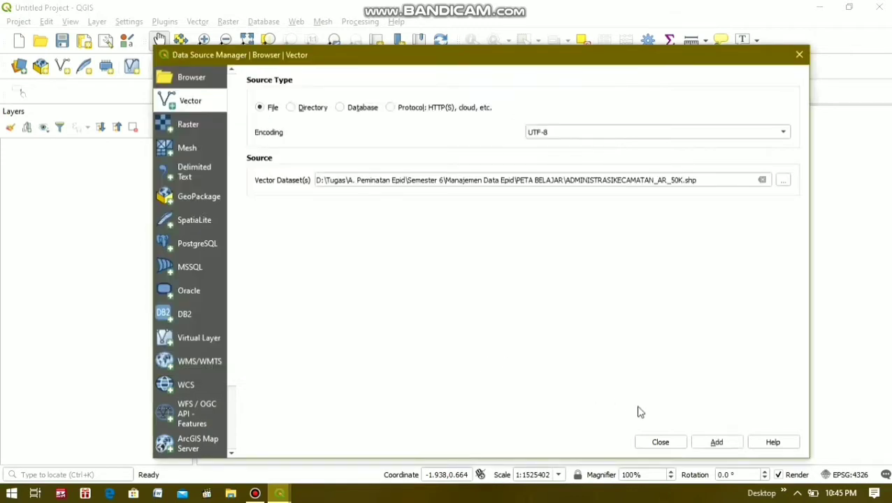
click(719, 441)
click(660, 442)
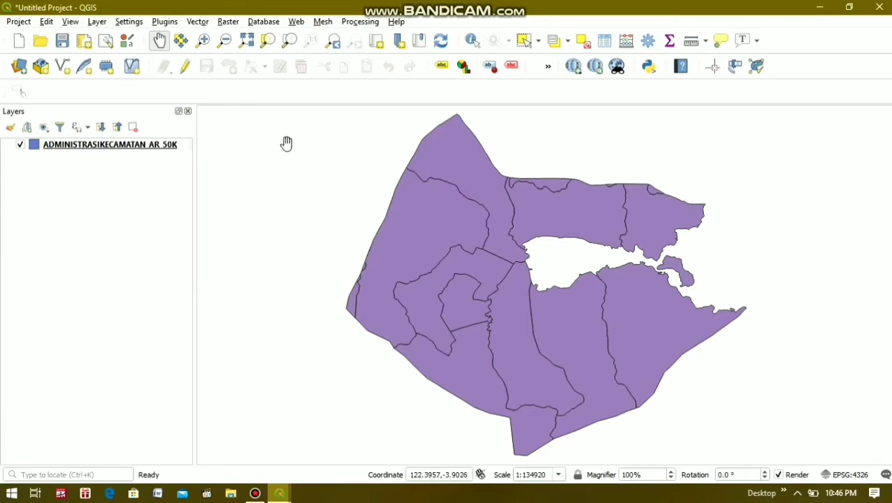
- Search all available plugins for "QUIC" and examine the details and installation status of QuickMapServices
click(164, 22)
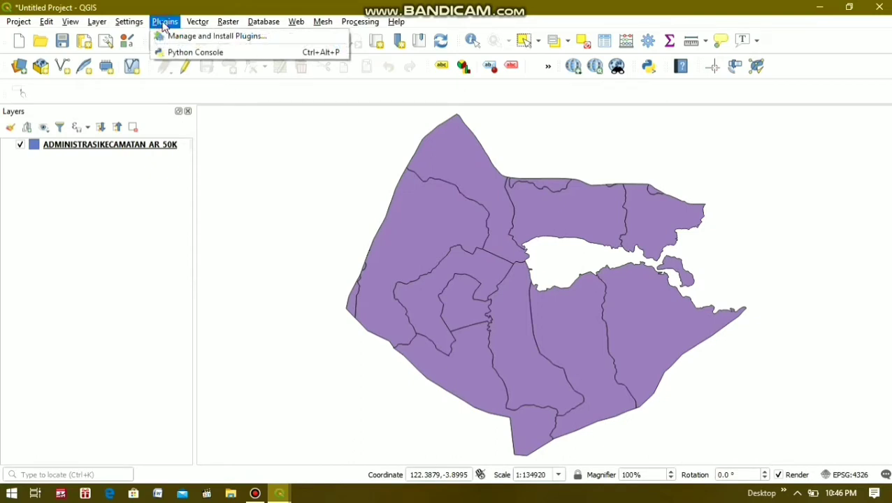
click(195, 37)
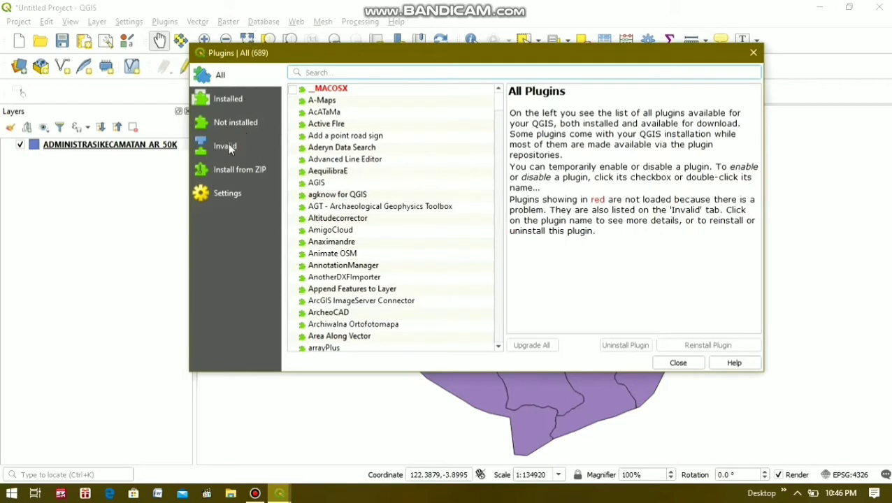
click(231, 168)
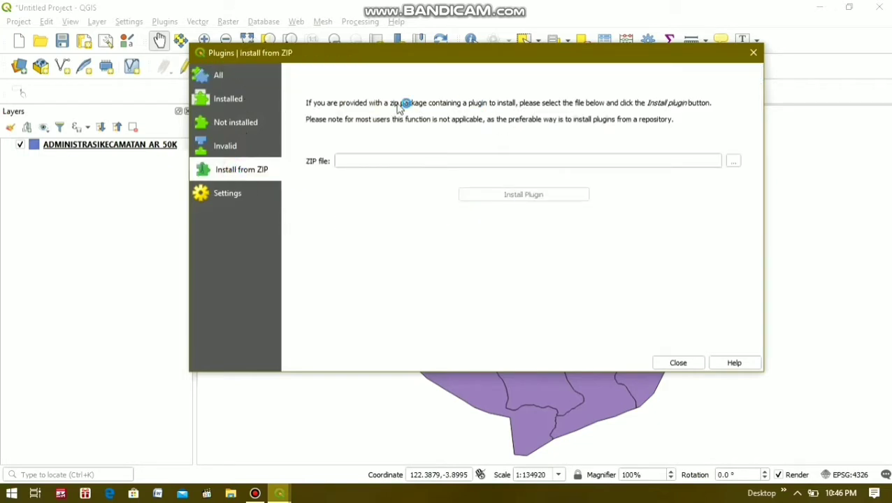
click(218, 76)
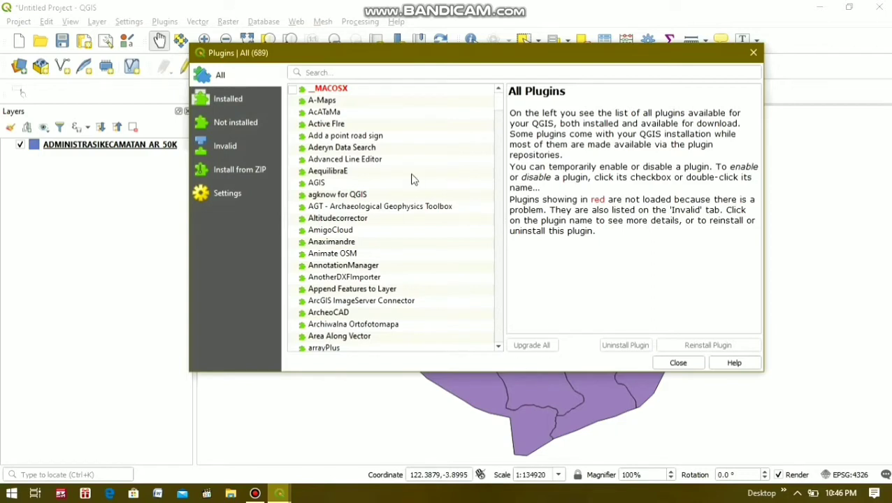
scroll(494, 167, down, 3)
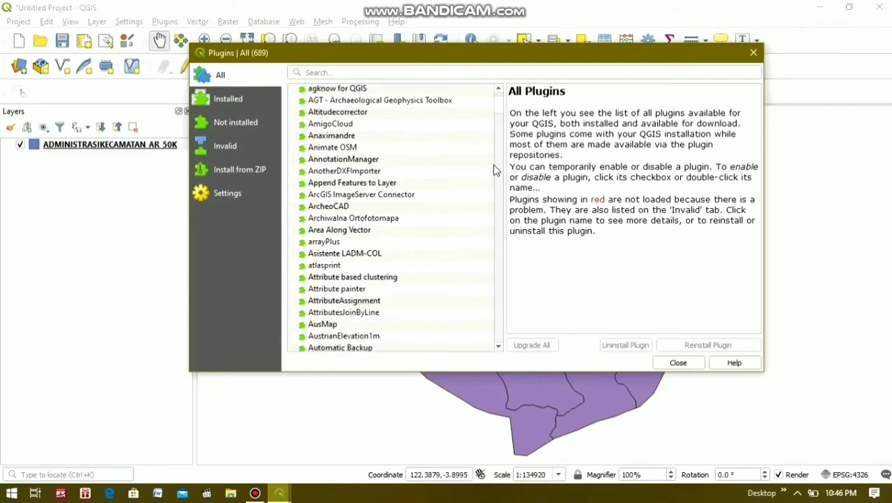
click(410, 73)
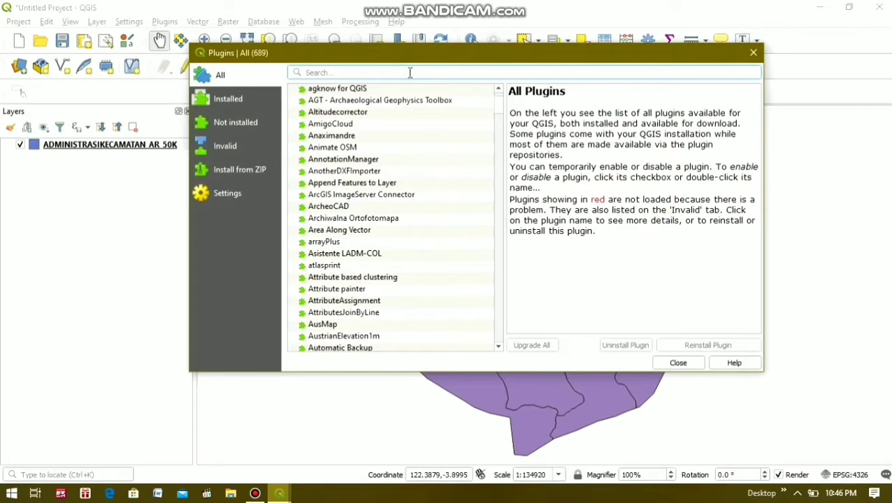
text(QUIC)
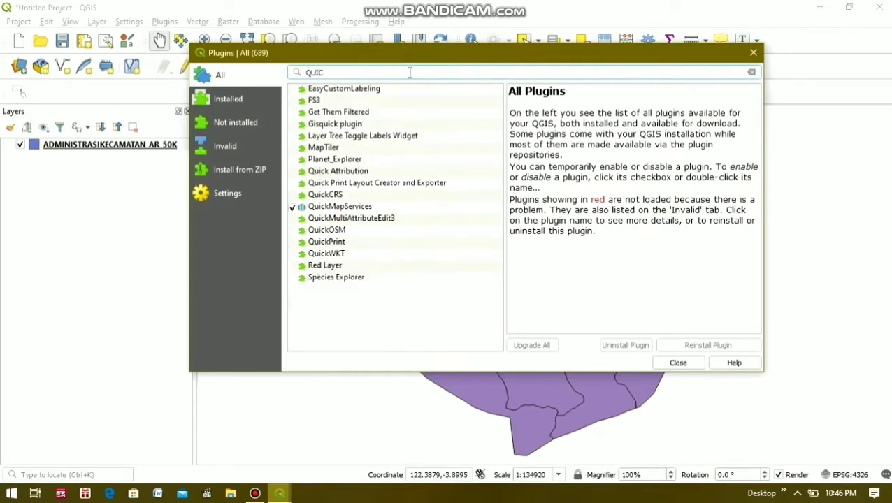
click(384, 328)
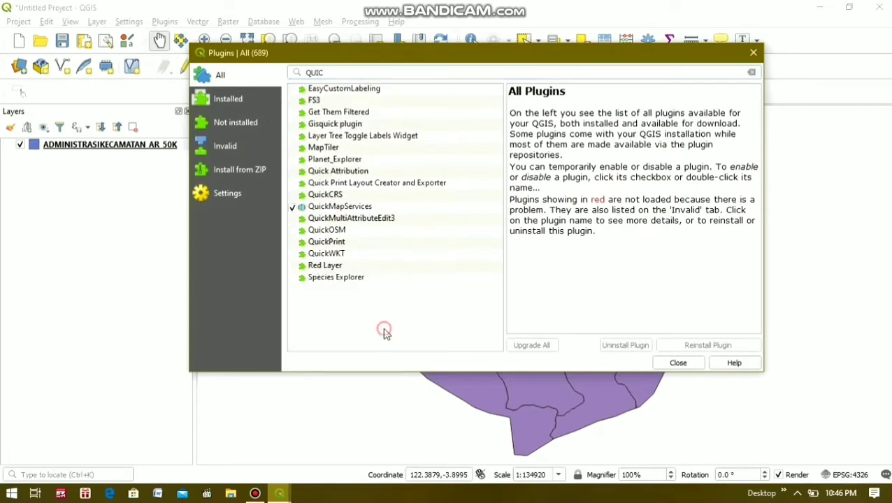
click(371, 208)
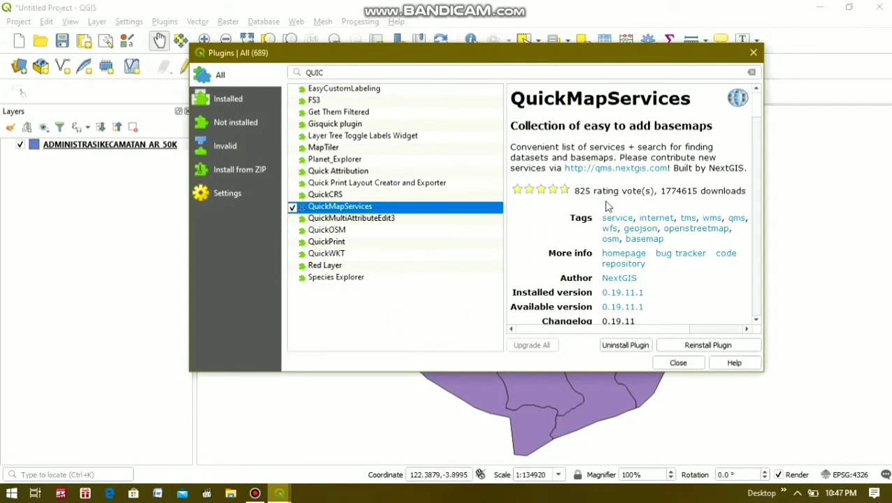
click(678, 363)
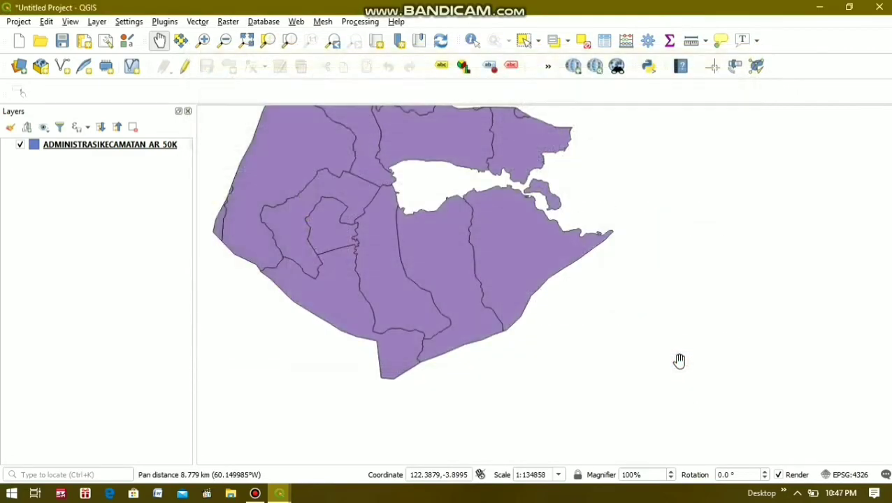
- Set the coordinate reference system of the ADMINISTRASIKECAMATAN_AR_50K layer to WGS 84 (EPSG:4326)
drag(572, 197, 634, 279)
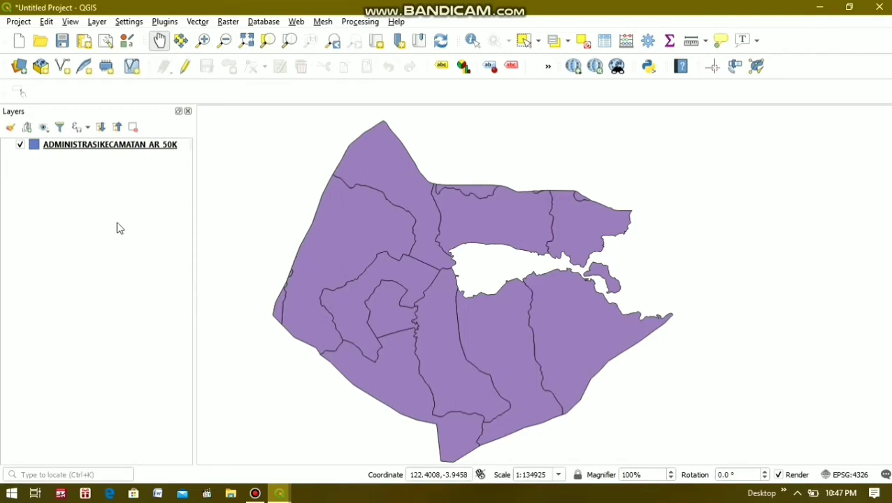
right_click(146, 148)
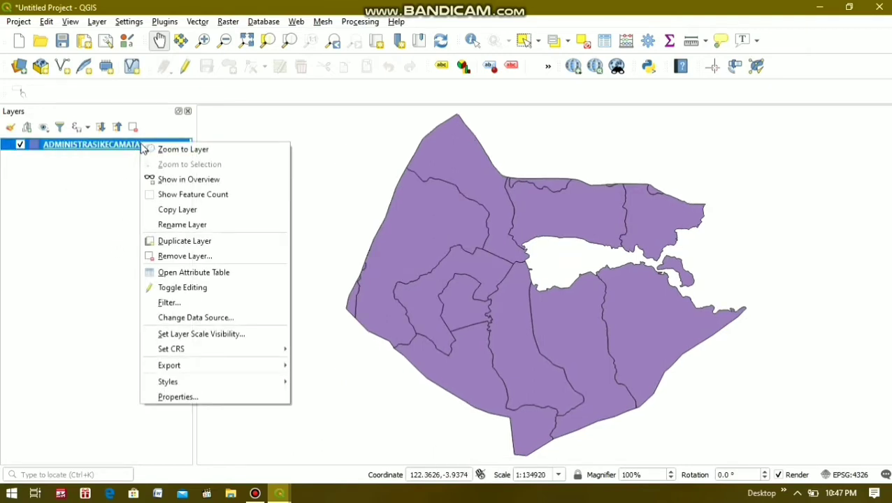
mouse_move(207, 355)
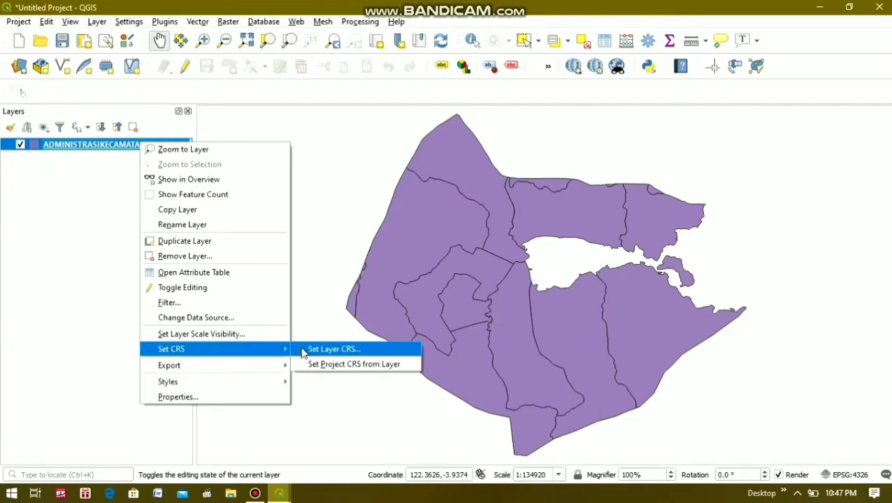
click(302, 353)
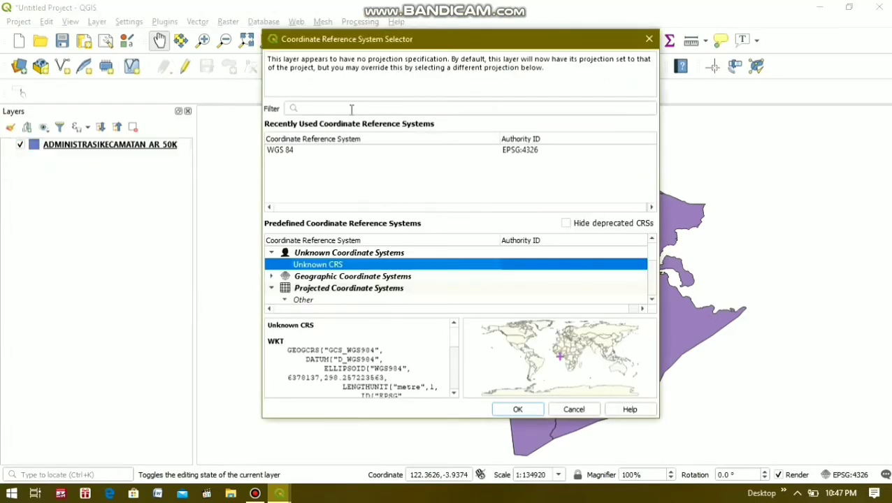
click(306, 109)
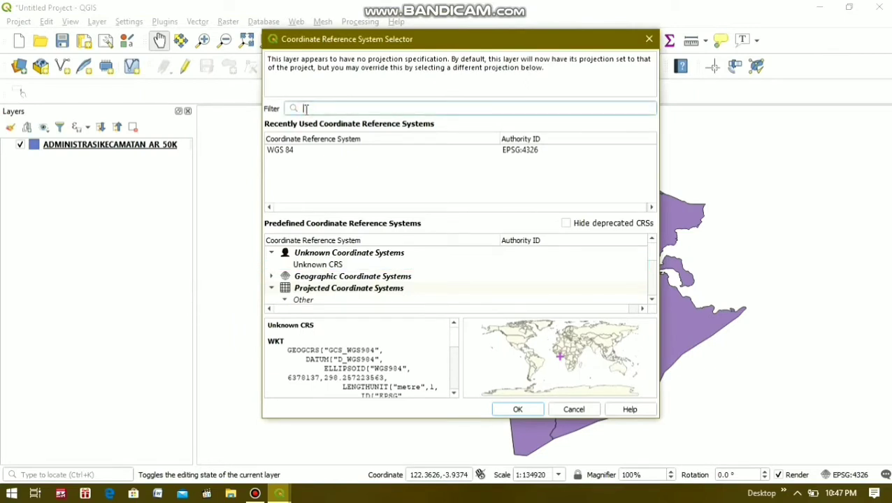
text(432)
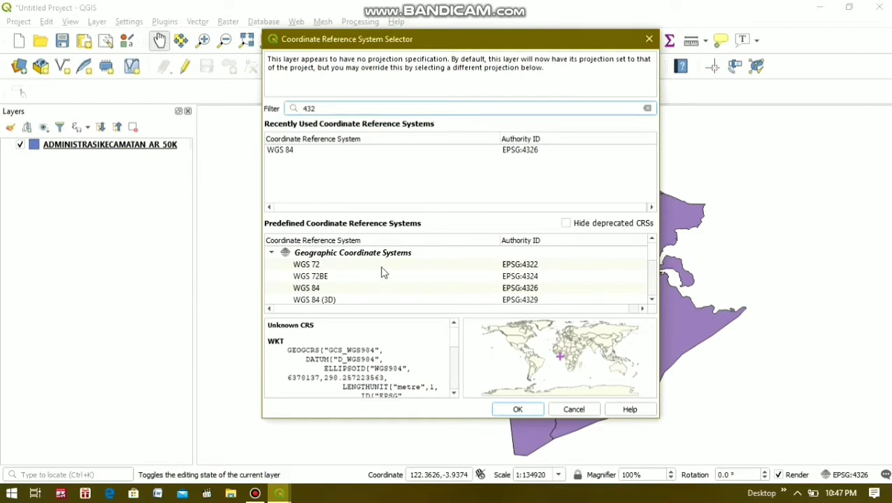
text(6)
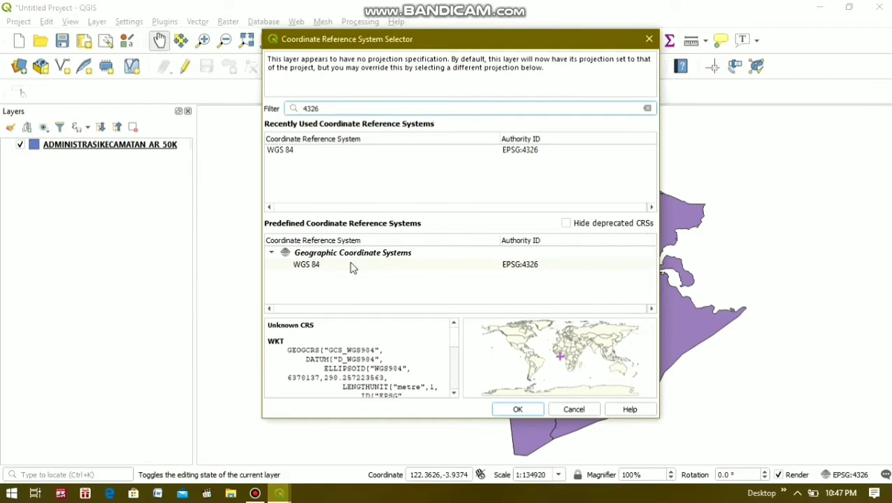
click(353, 267)
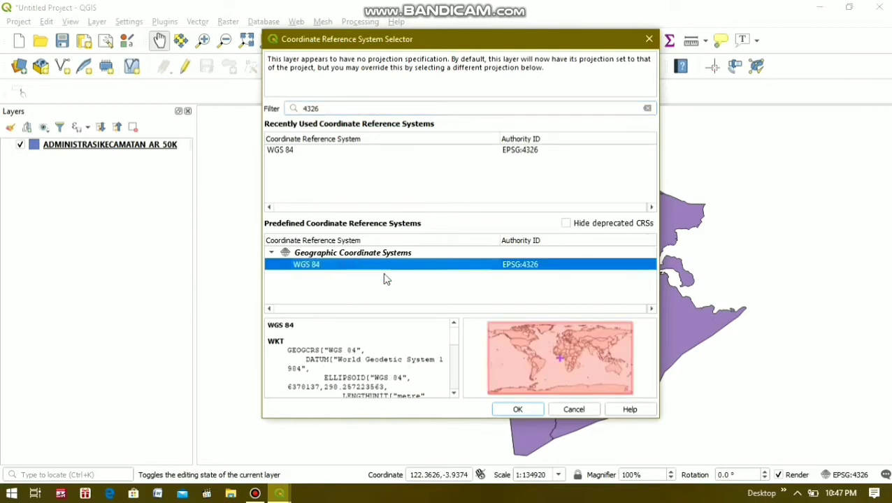
click(518, 410)
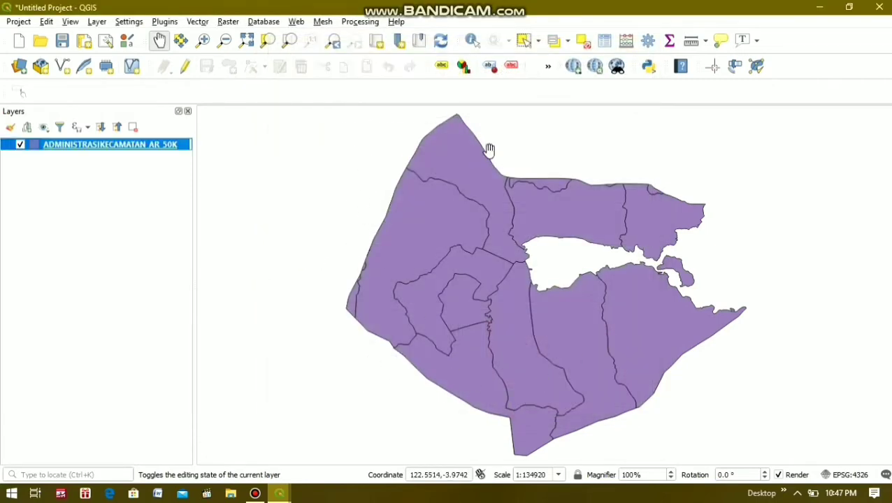
- Add the OSM Standard basemap from QuickMapServices to the map
click(575, 72)
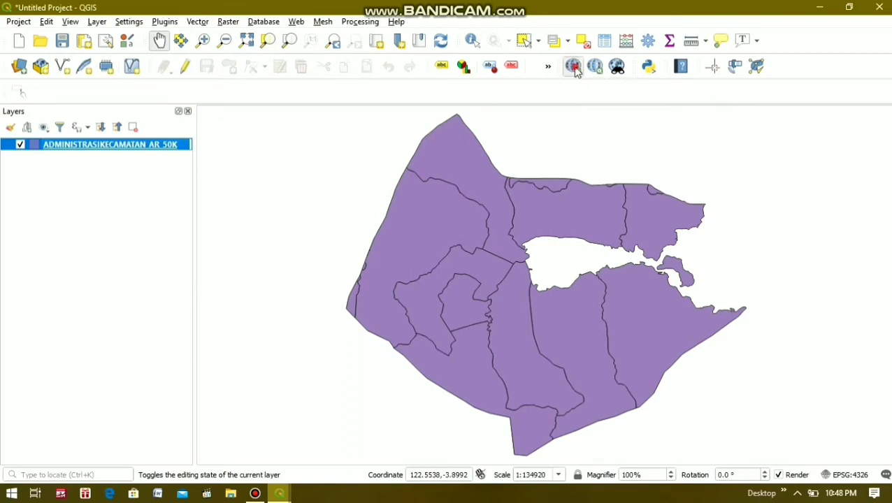
mouse_move(593, 130)
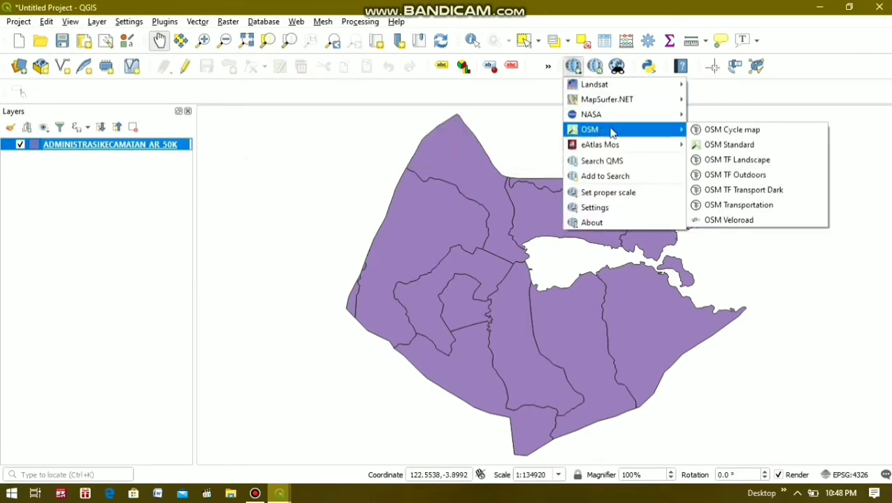
double_click(705, 140)
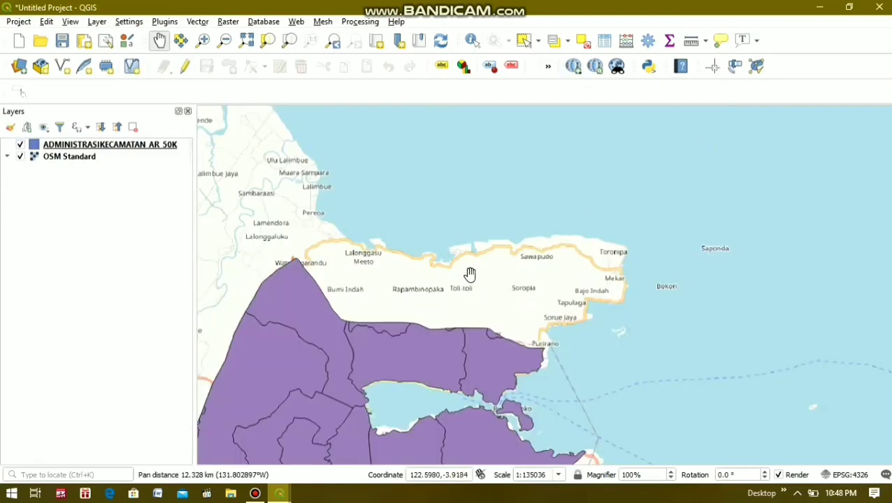
drag(427, 243, 468, 111)
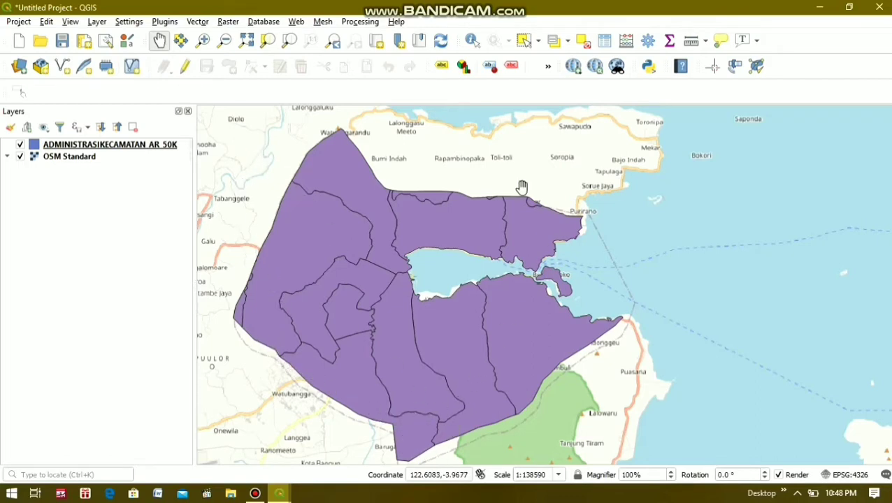
- Style the ADMINISTRASIKECAMATAN_AR_50K layer with the outline blue symbol so only the district boundaries are drawn over the basemap
right_click(134, 151)
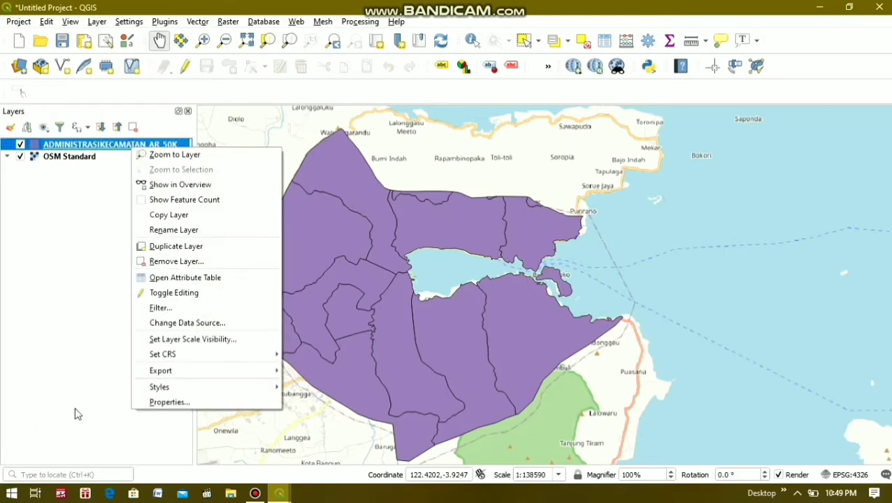
click(163, 403)
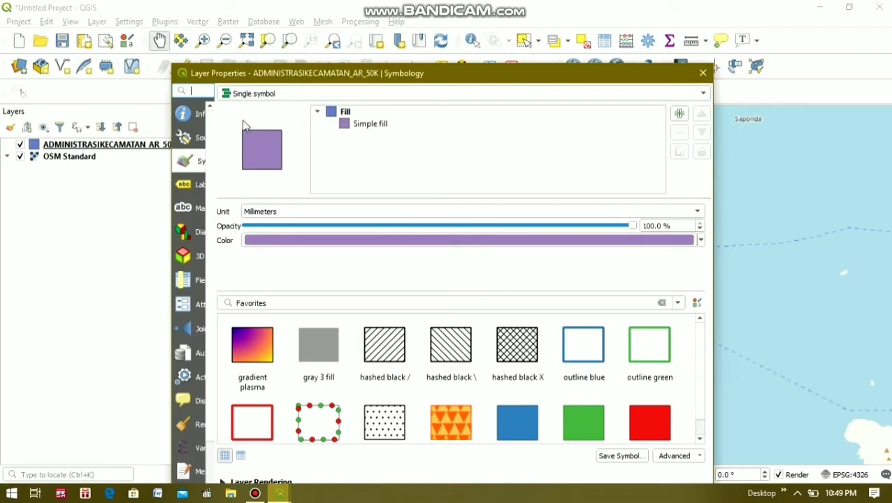
click(593, 347)
drag(524, 78, 499, 174)
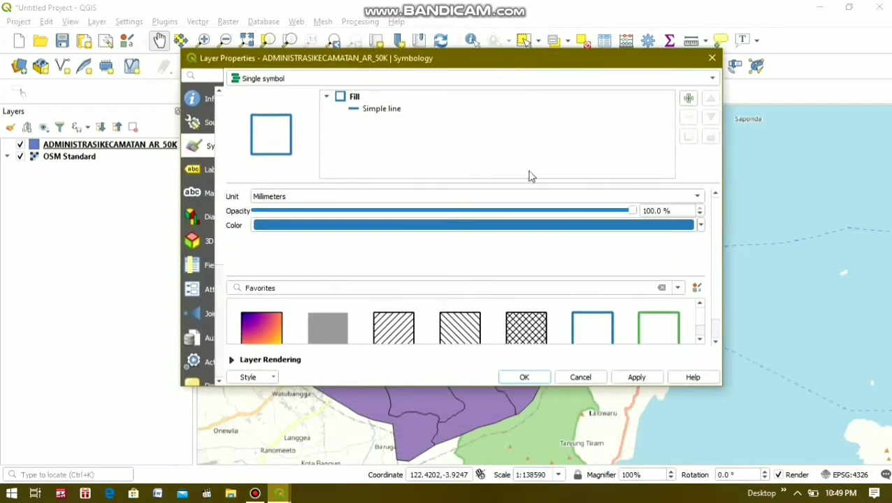
click(633, 378)
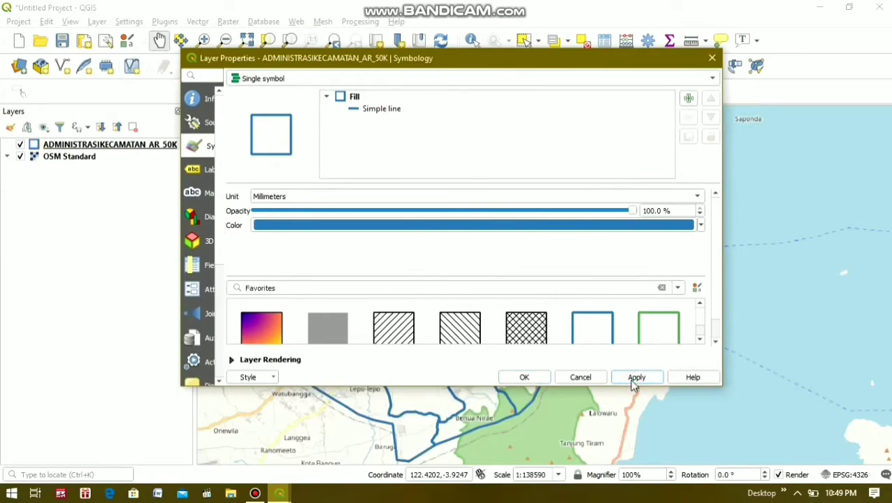
click(524, 377)
- Examine the district boundaries against the basemap around the bay, then inspect the streets near the Jalan Bunggasi roundabout up close
click(392, 289)
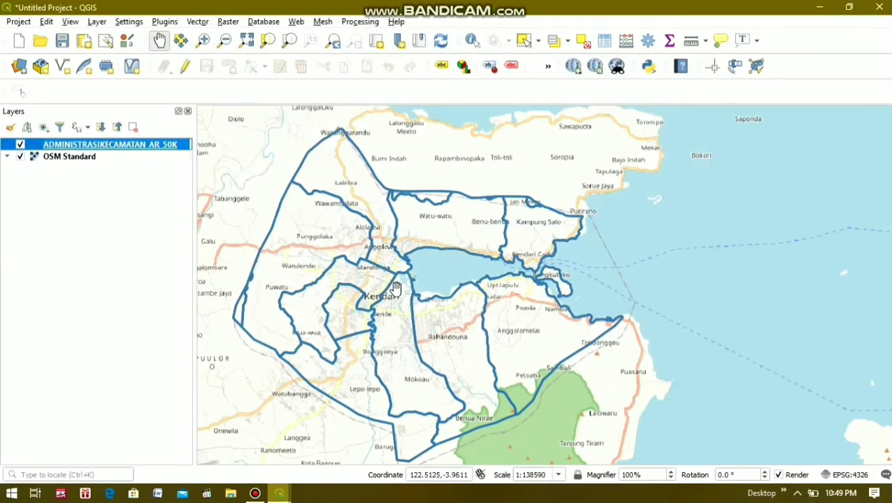
scroll(388, 313, up, 1)
scroll(413, 230, up, 1)
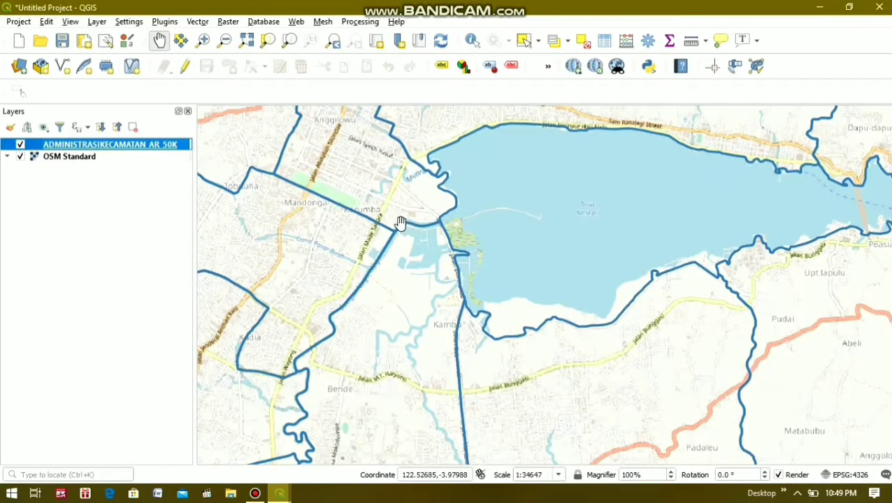
drag(398, 207, 396, 291)
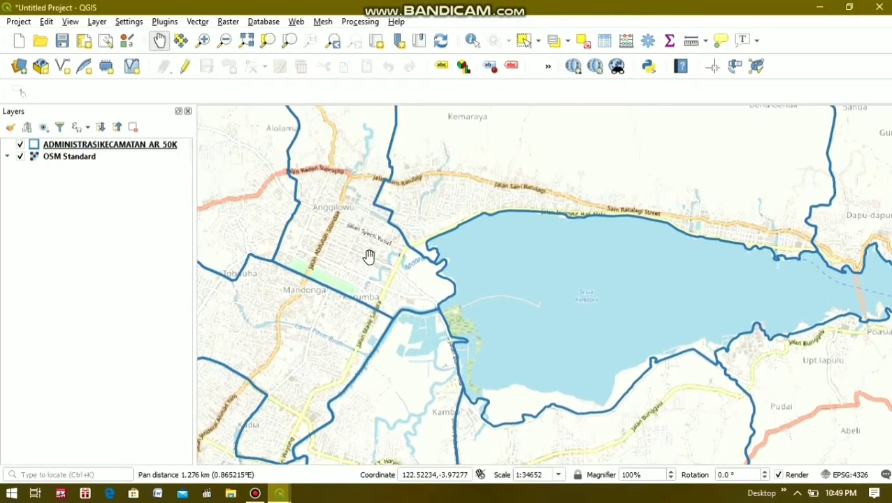
drag(367, 236, 363, 295)
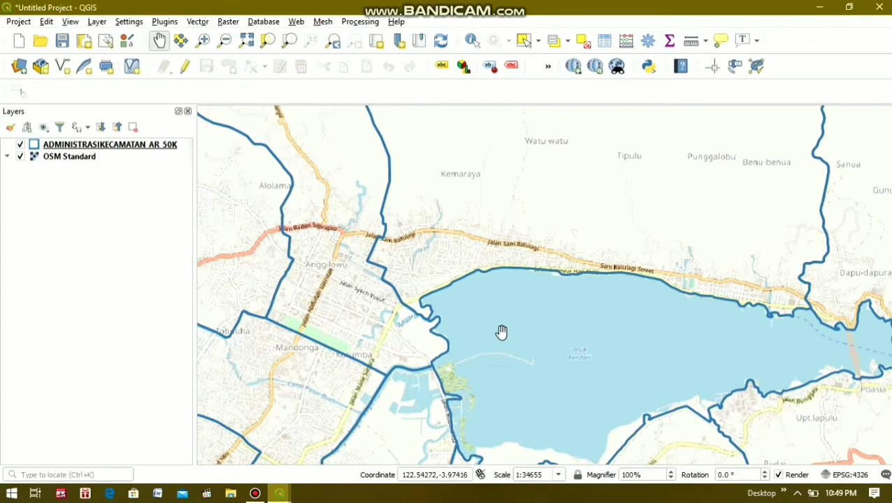
drag(480, 339, 459, 238)
drag(605, 392, 466, 334)
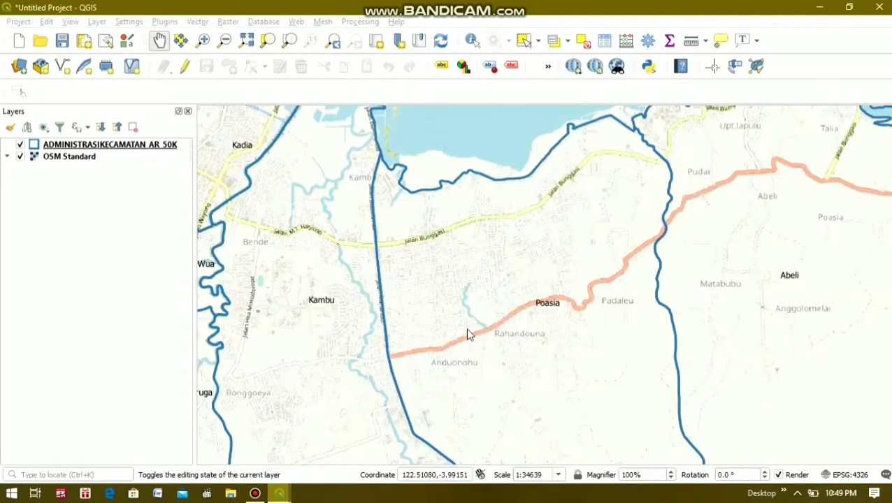
scroll(471, 264, up, 1)
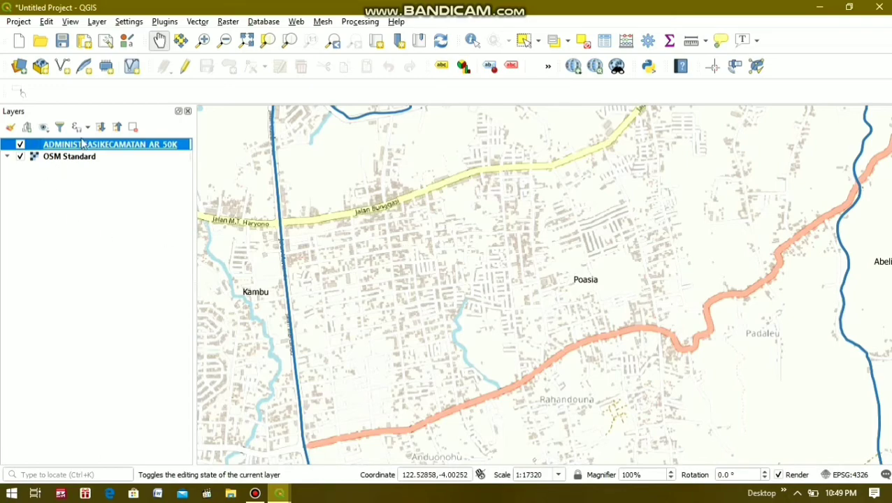
scroll(341, 238, up, 2)
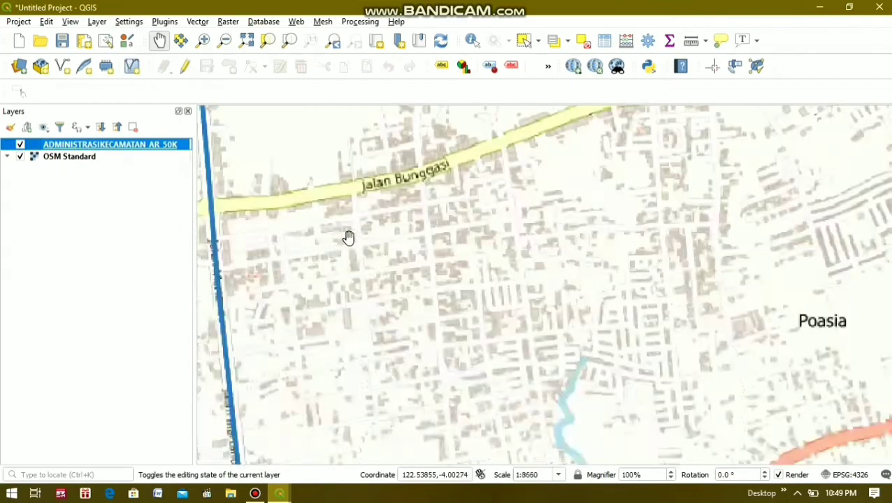
drag(311, 221, 413, 225)
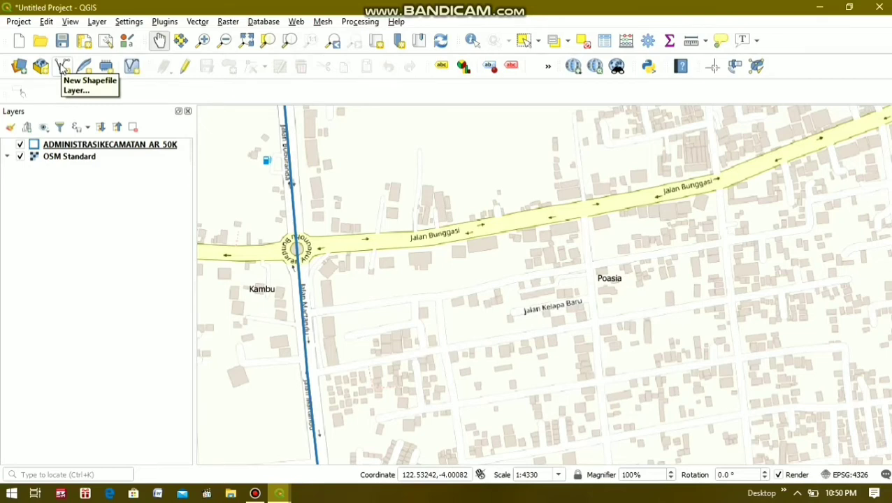
- Set up a new shapefile layer with the file name JALAN and Line geometry
click(63, 67)
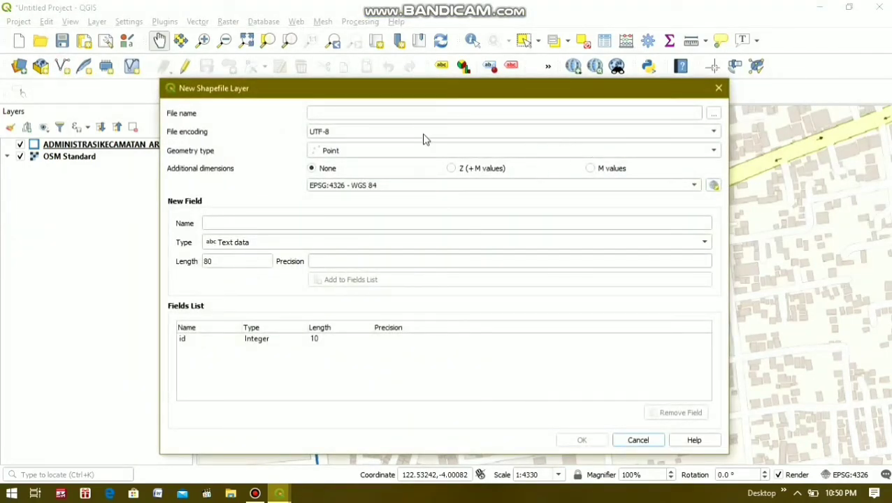
click(344, 111)
text(j)
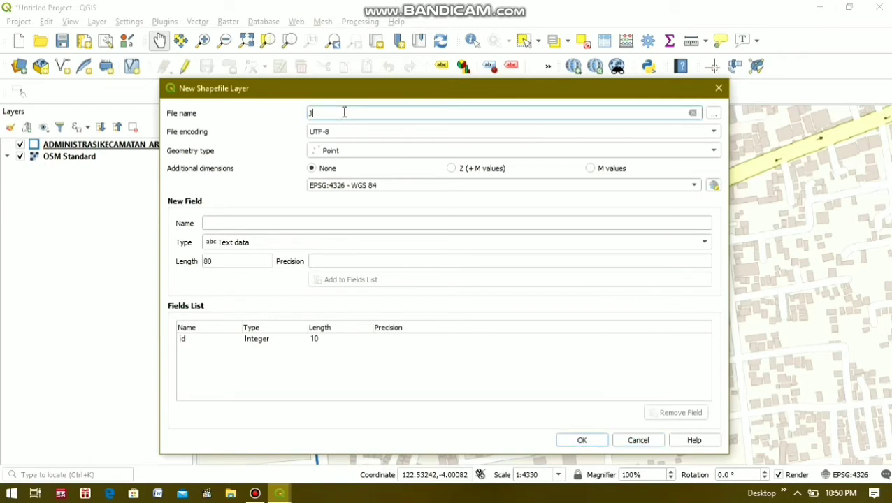
click(348, 151)
click(353, 181)
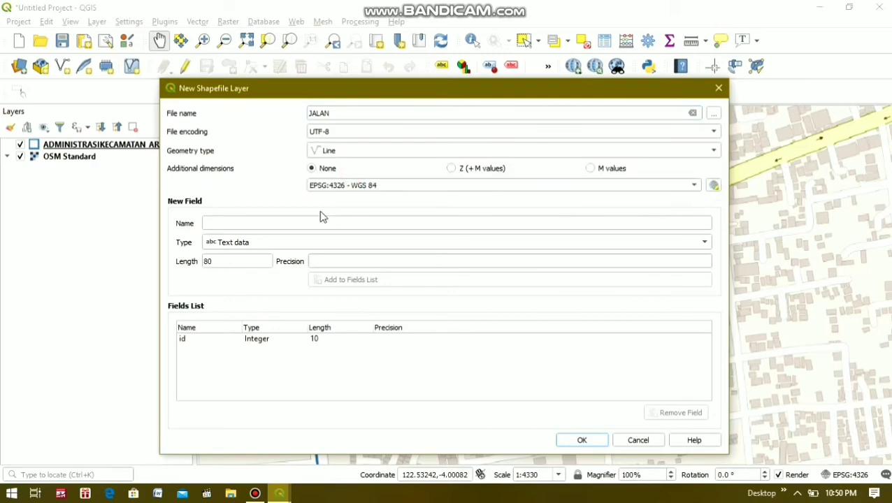
- Add the text fields NAMA, JENIS and KONDISI with length 80 to the new shapefile and create the layer
click(305, 222)
text(NAMA)
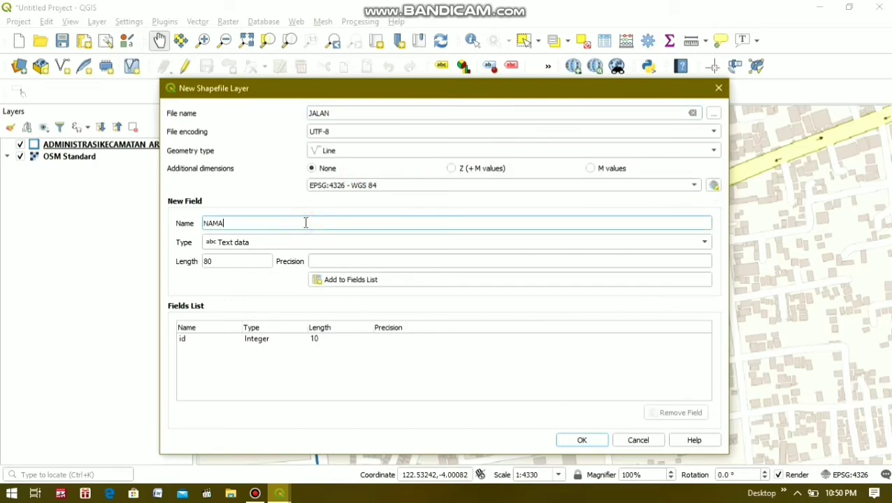
click(342, 280)
text(JENIS)
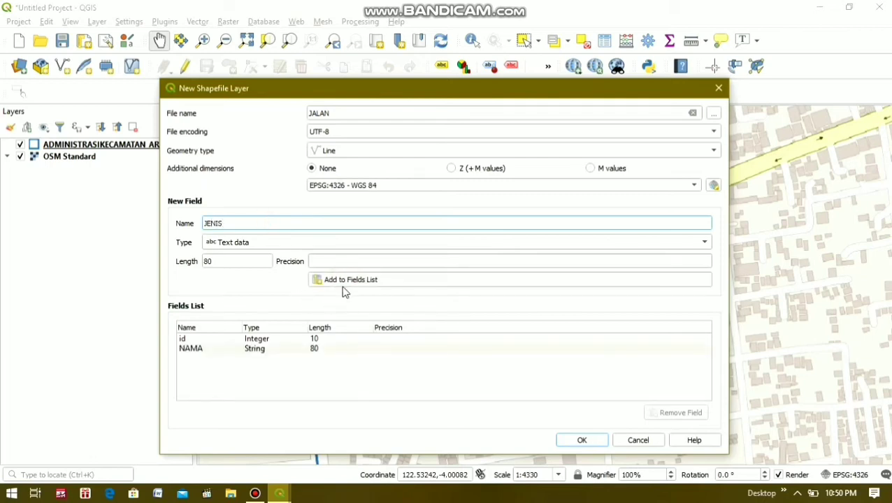
click(343, 280)
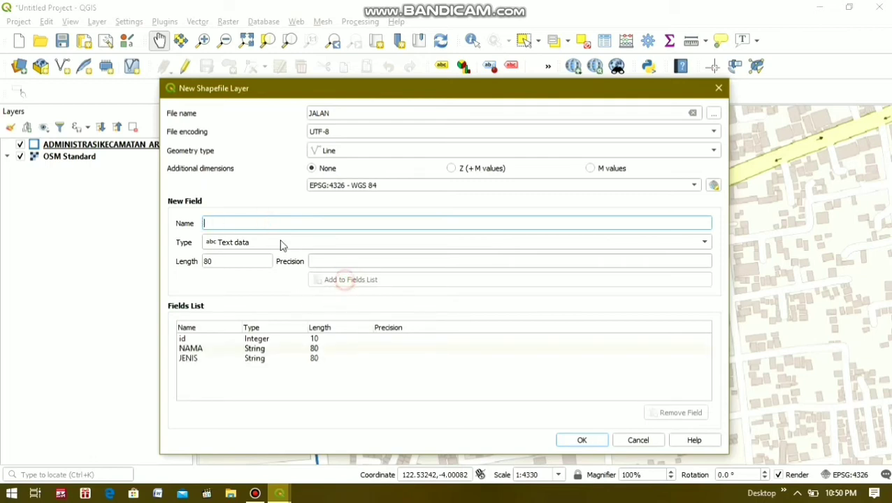
click(251, 223)
text(KONDISI)
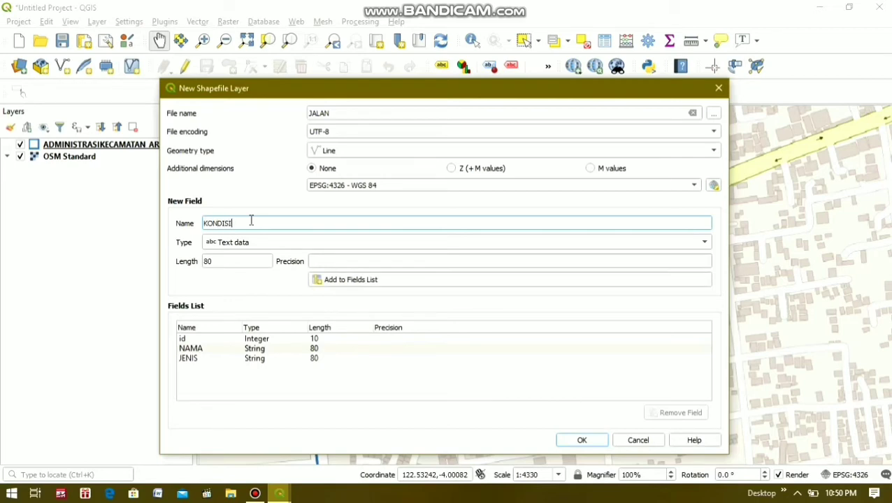
click(396, 279)
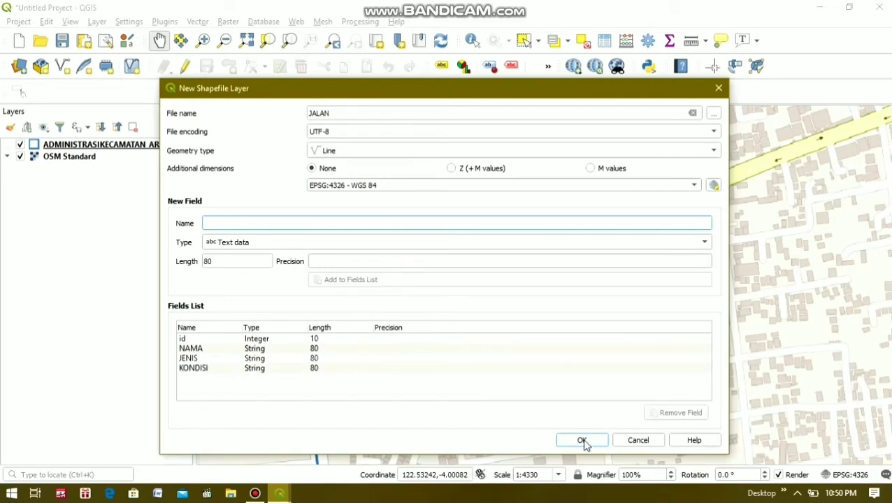
click(581, 441)
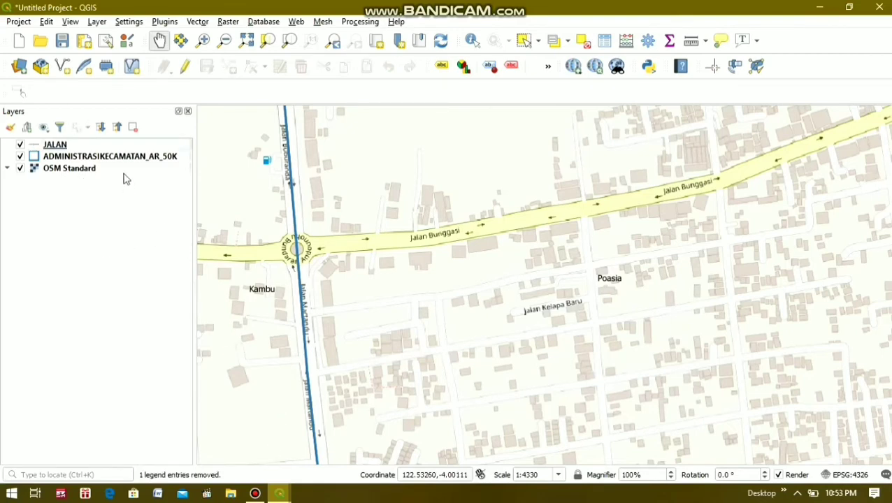
- Make the JALAN layer editable and begin a line feature from the roundabout eastward along Jalan Bunggasi
click(102, 147)
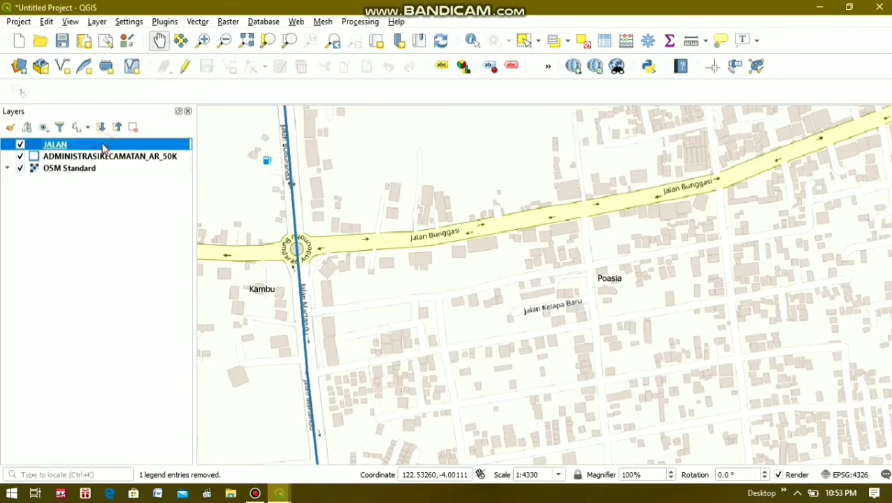
click(185, 66)
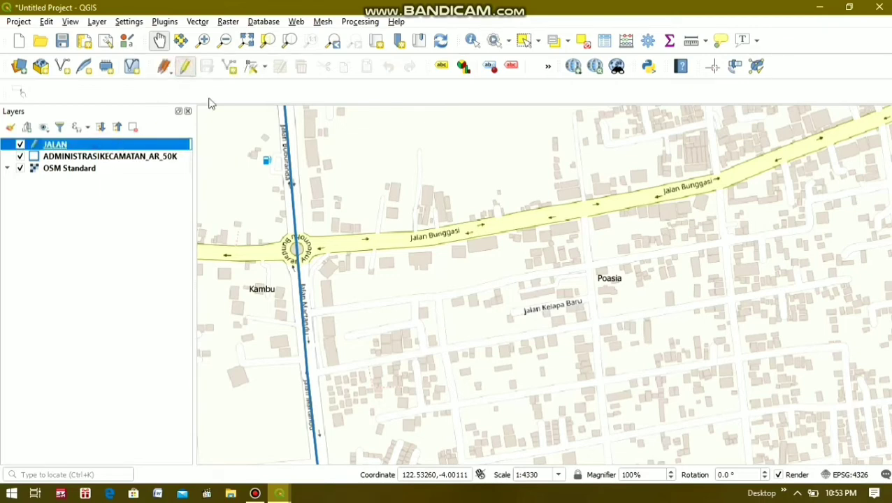
click(231, 68)
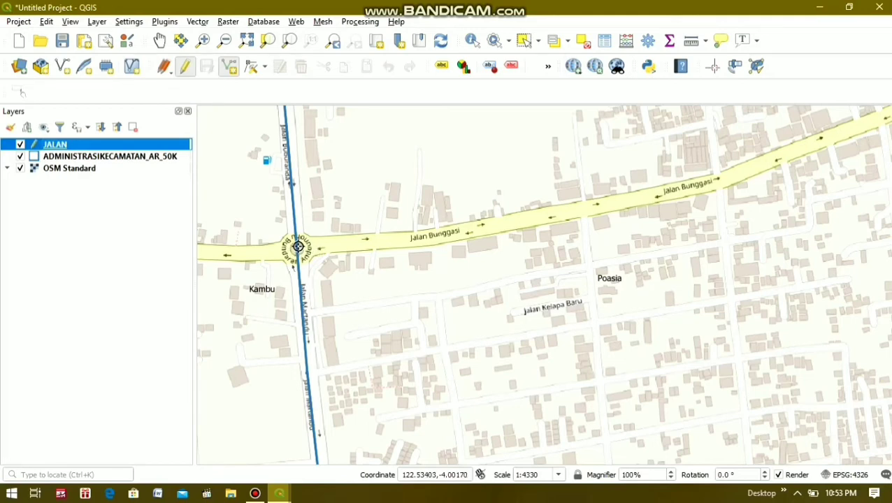
click(298, 247)
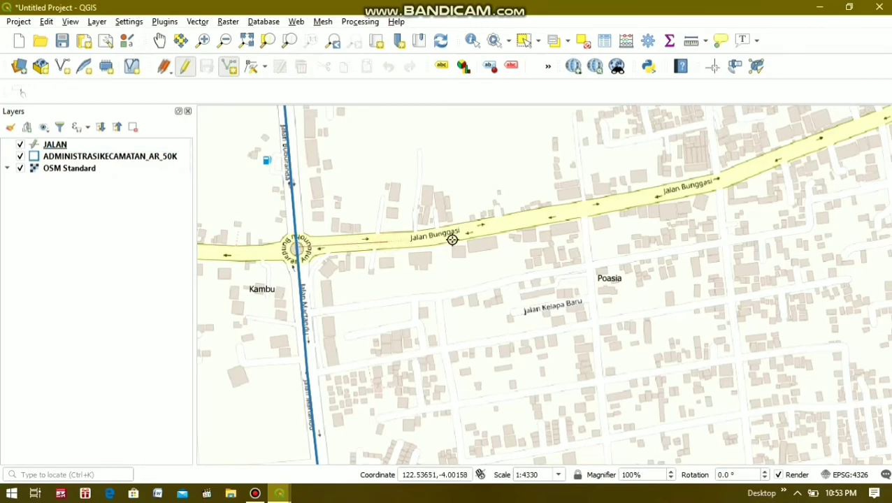
click(474, 233)
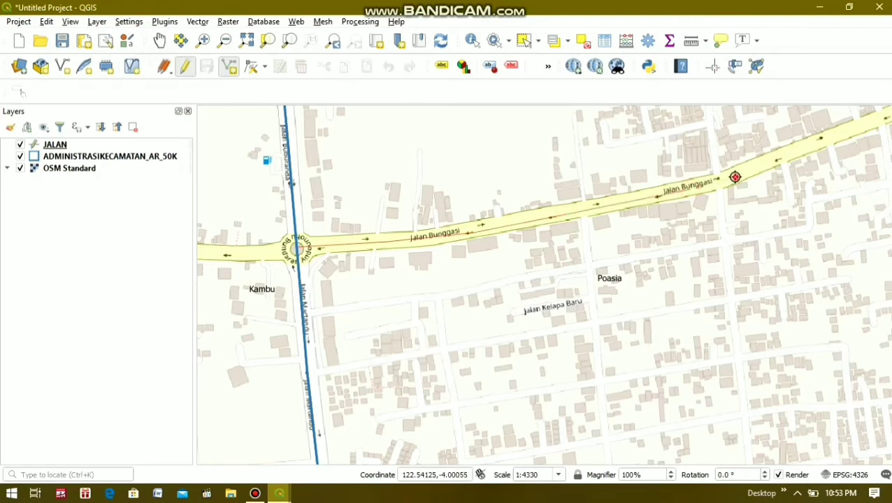
click(734, 177)
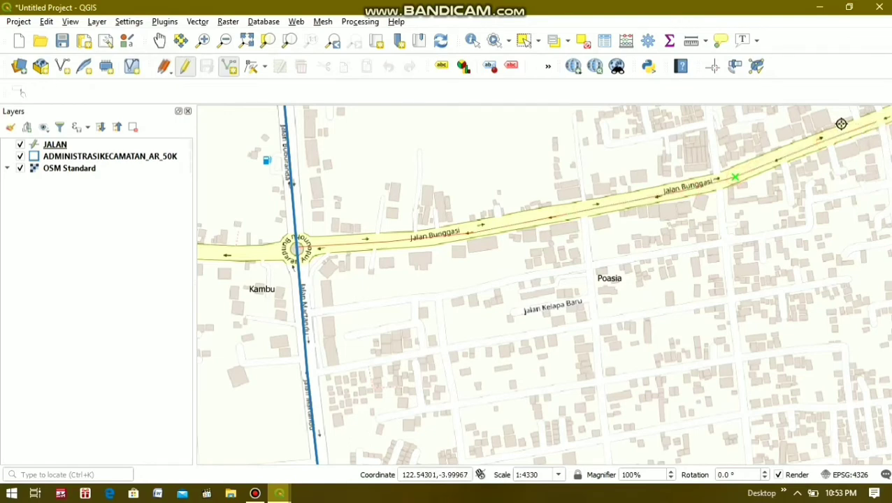
- Continue the road line eastward along Jalan Bunggasi through Poasia and end it at the Abeli district boundary
key(Right)
key(Right)
key(Up)
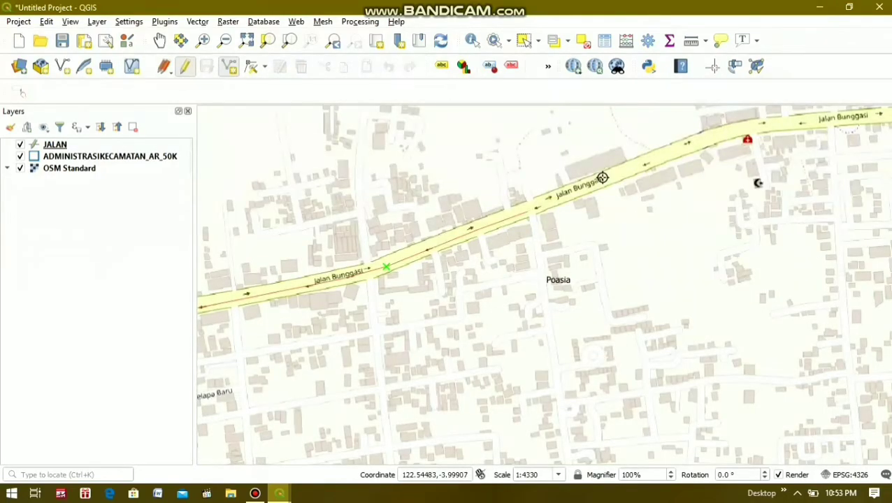
key(Right)
key(Up)
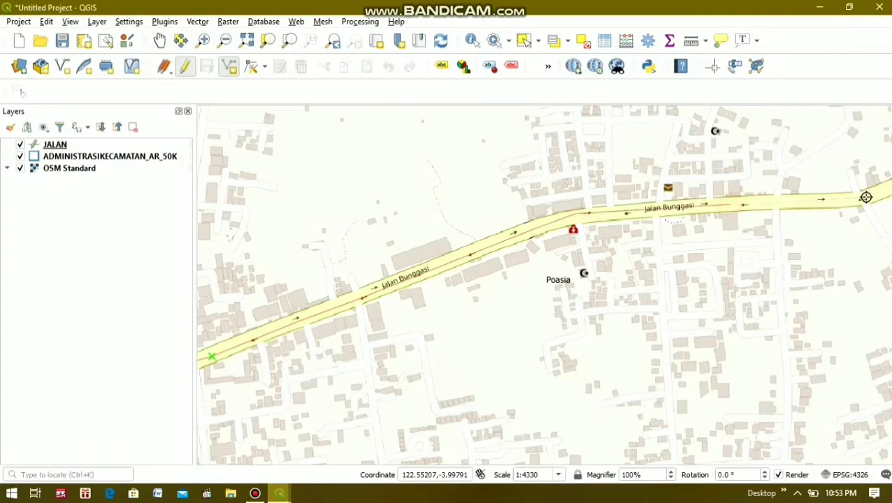
key(Right)
key(Up)
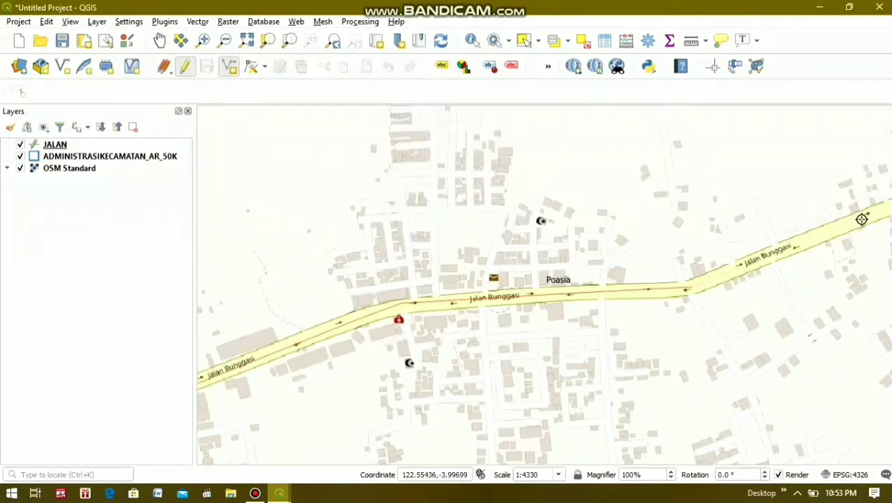
key(Right)
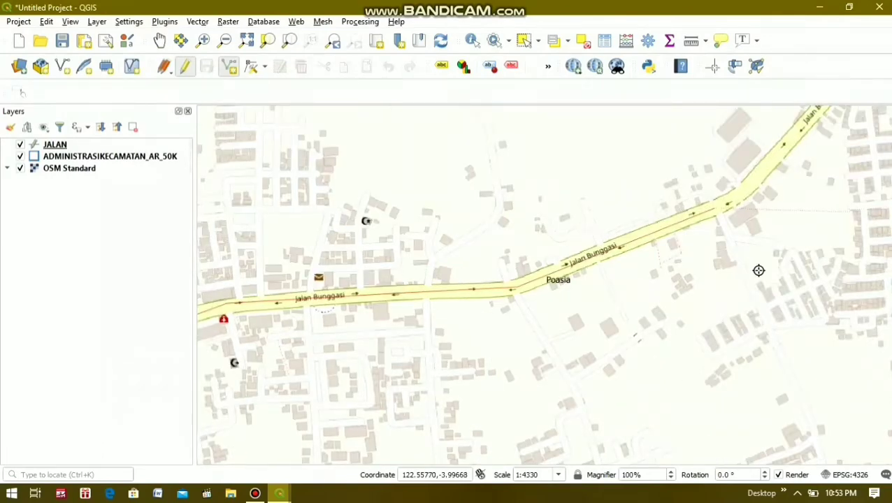
key(Up)
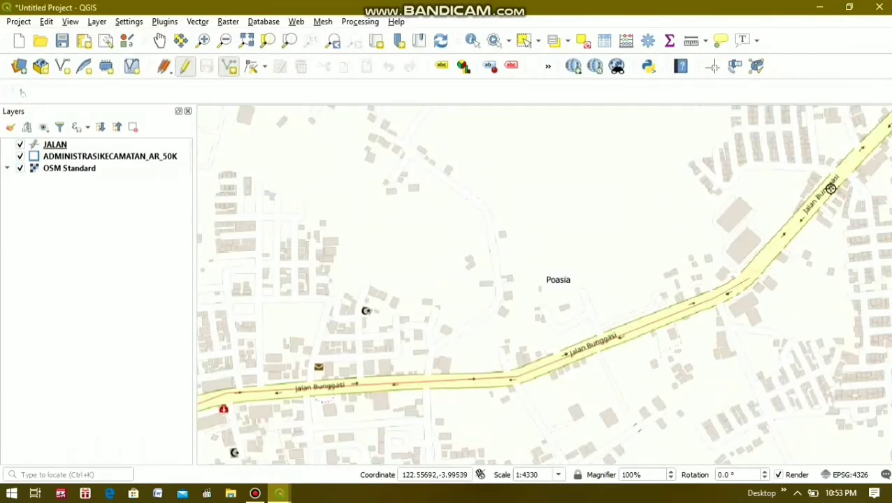
key(Right)
key(Up)
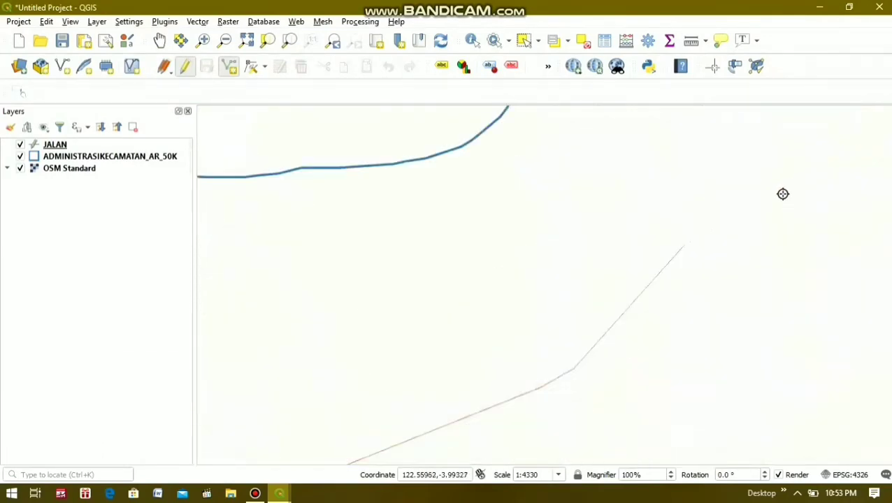
key(Right)
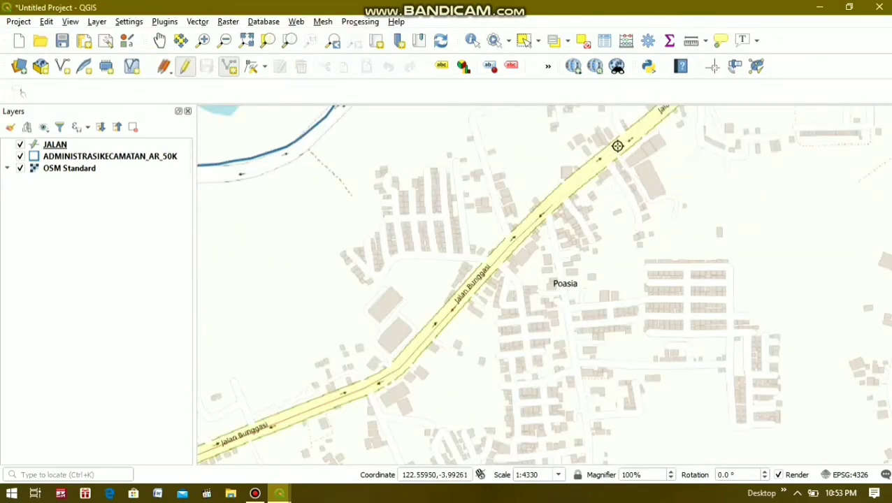
key(Right)
key(Up)
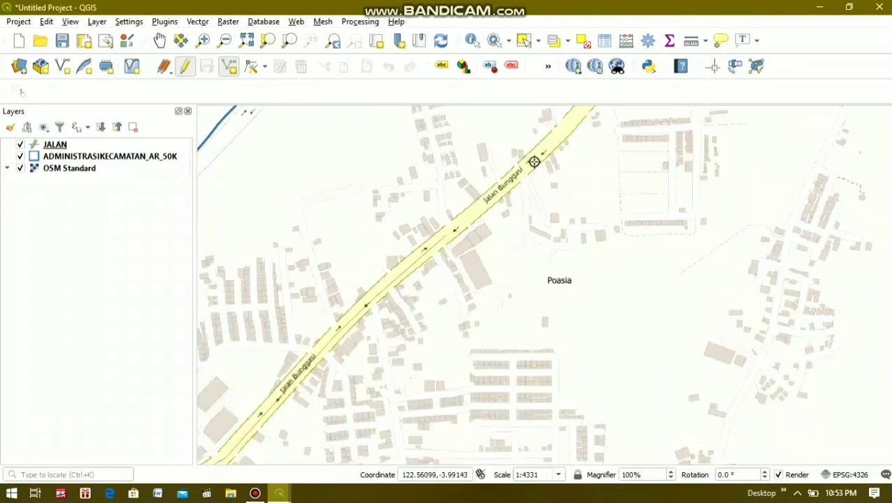
click(536, 159)
key(Right)
key(Up)
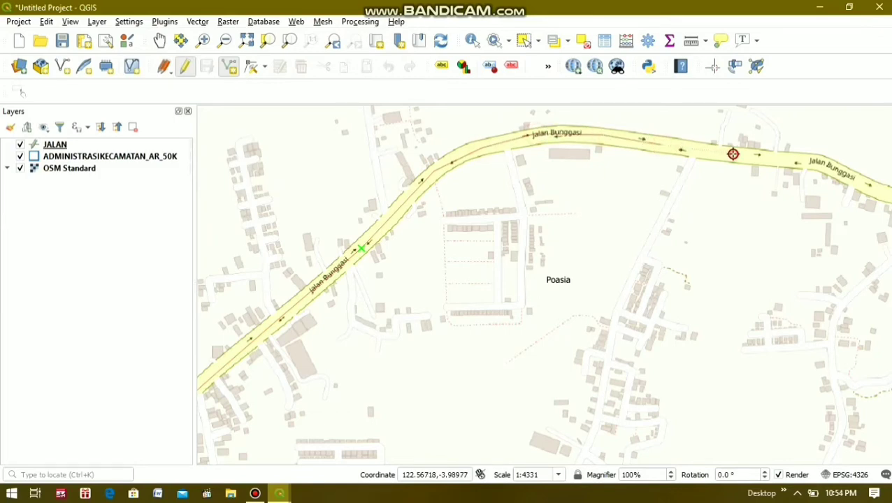
key(Right)
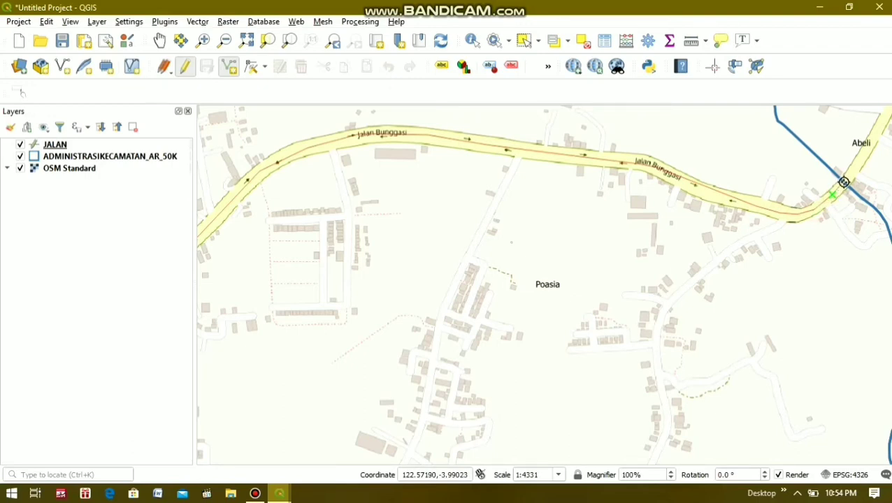
right_click(843, 184)
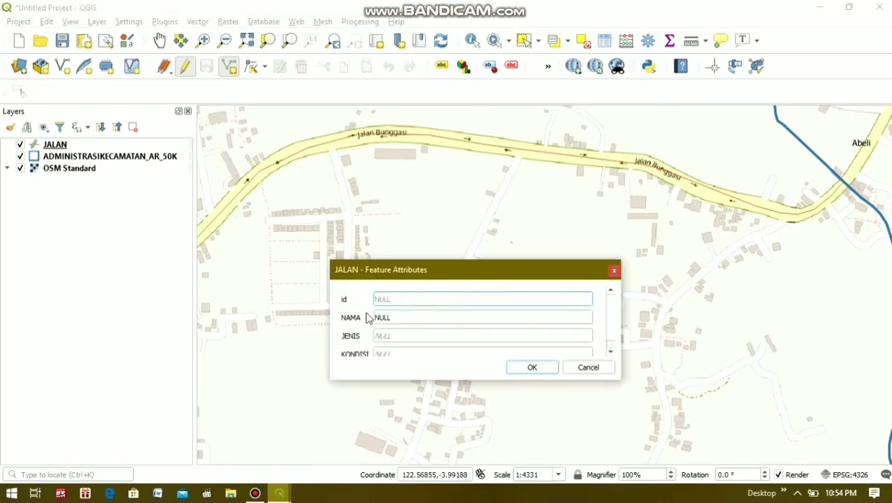
- Give the Jalan Bunggasi line id 1, NAMA BUNGGASI, JENIS JALAN PROVINSI and KONDISI BAIK, and save its attributes
text(1)
click(406, 319)
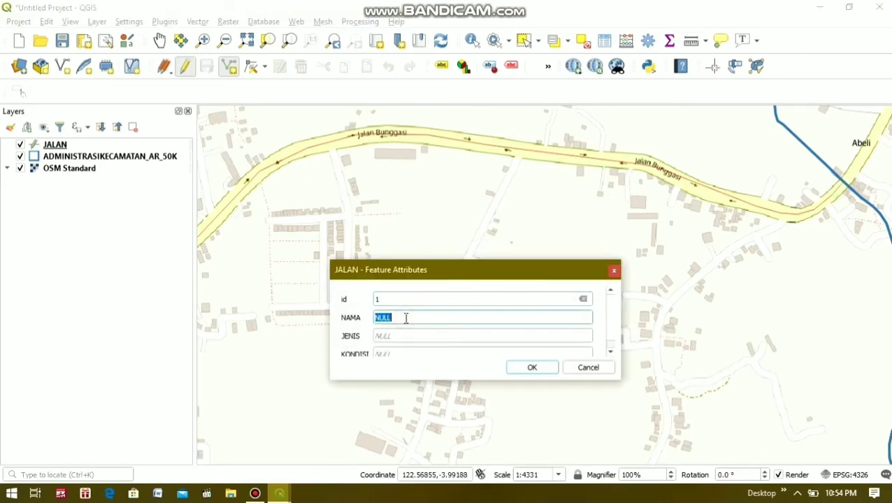
text(BUNGGASI)
click(406, 334)
text(JALAN PROVINSI)
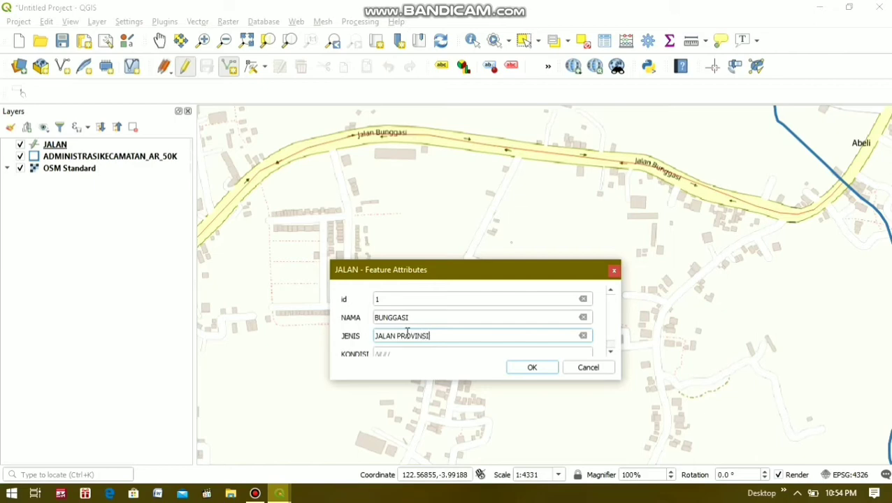
click(398, 353)
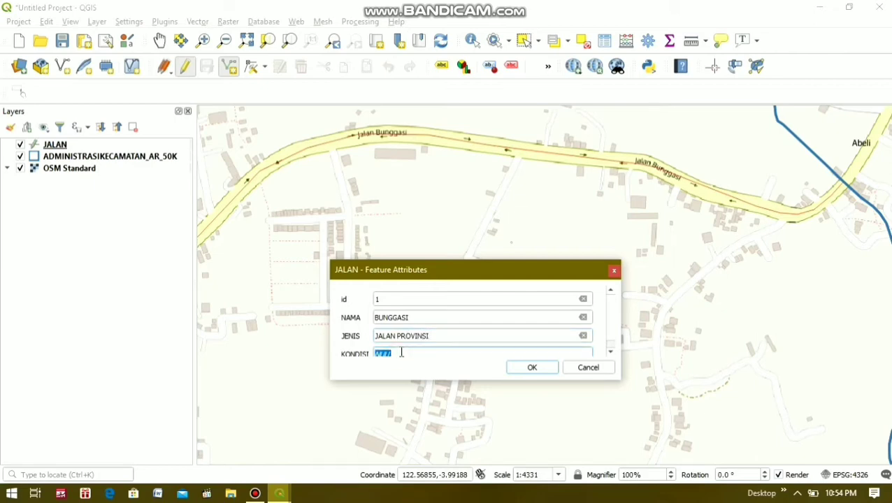
text(BAIK)
click(529, 368)
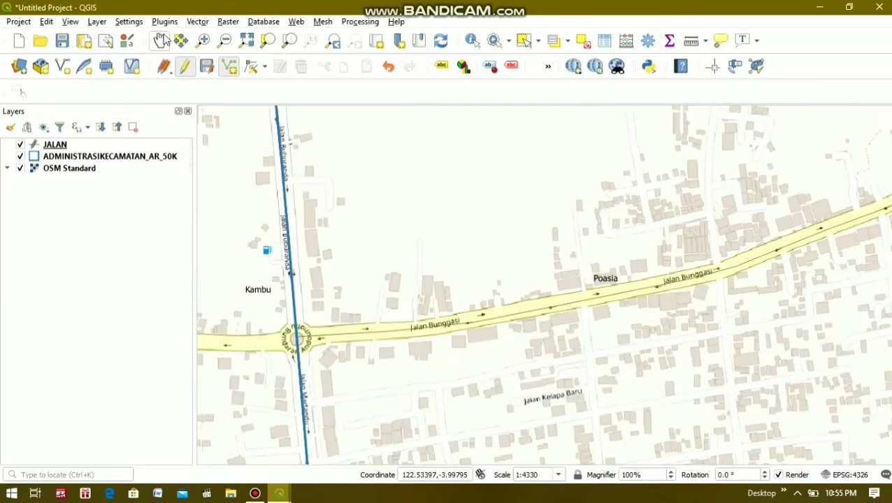
- Start a second road line at the northern end of the alley above Jalan Bunggasi in Poasia and trace it south to the lower cross street
click(161, 39)
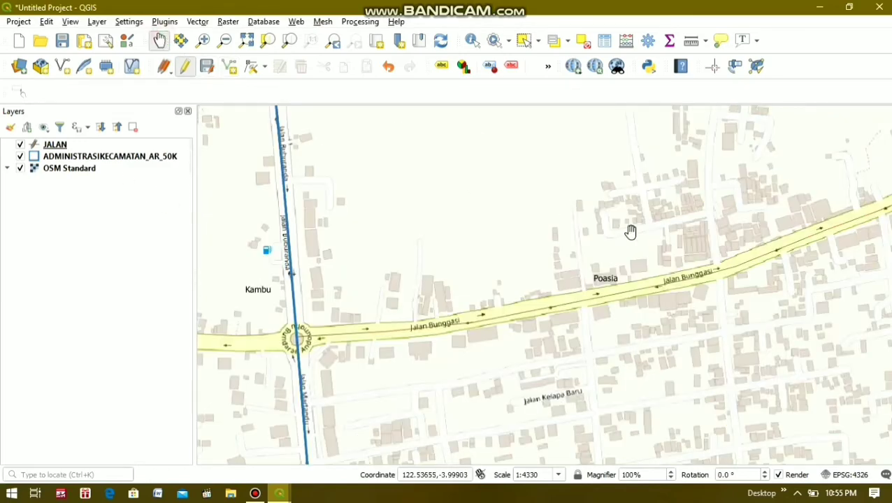
drag(678, 224, 530, 342)
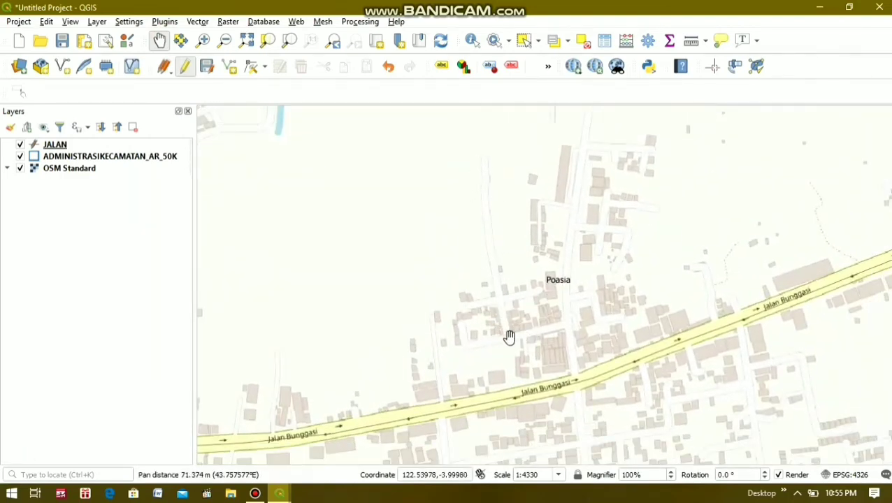
click(230, 67)
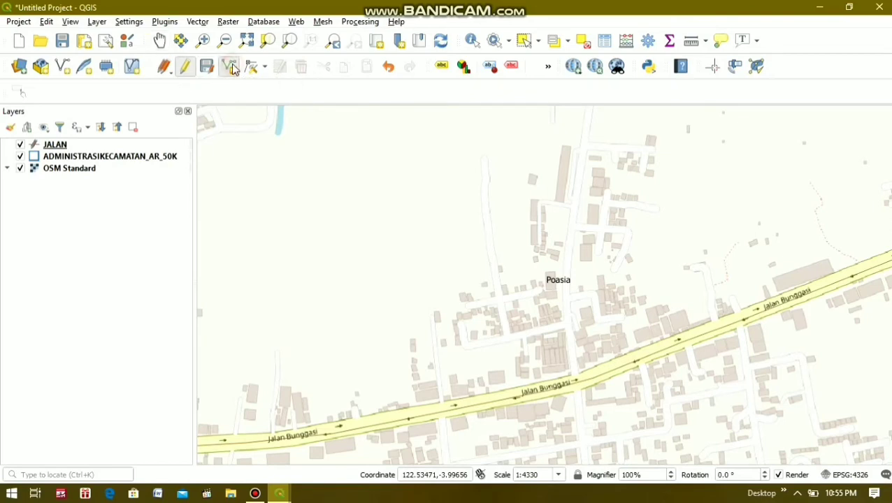
click(485, 158)
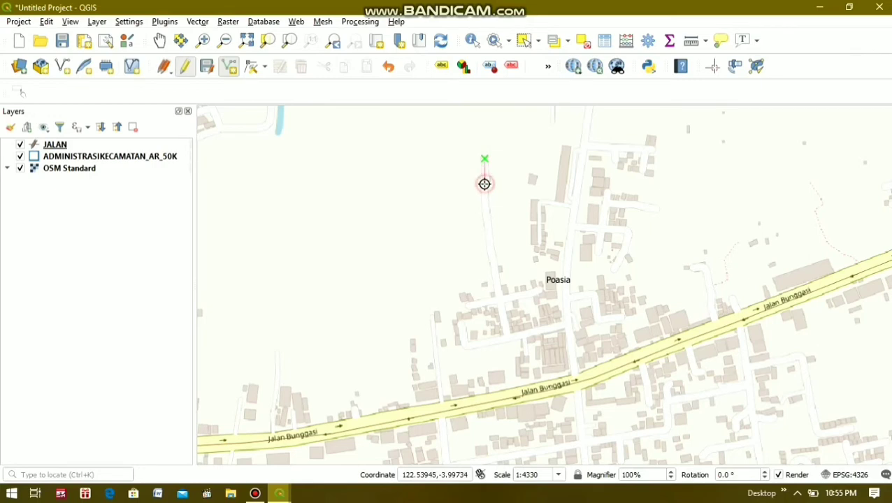
click(488, 217)
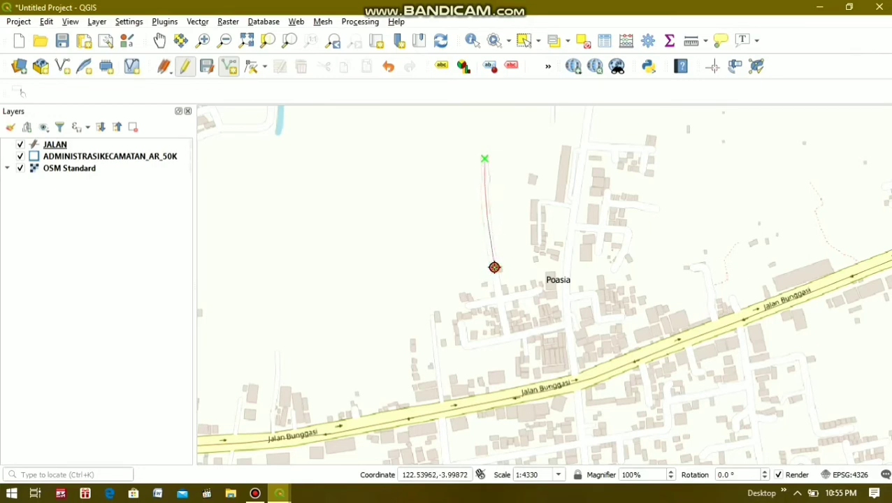
click(495, 268)
scroll(495, 268, up, 1)
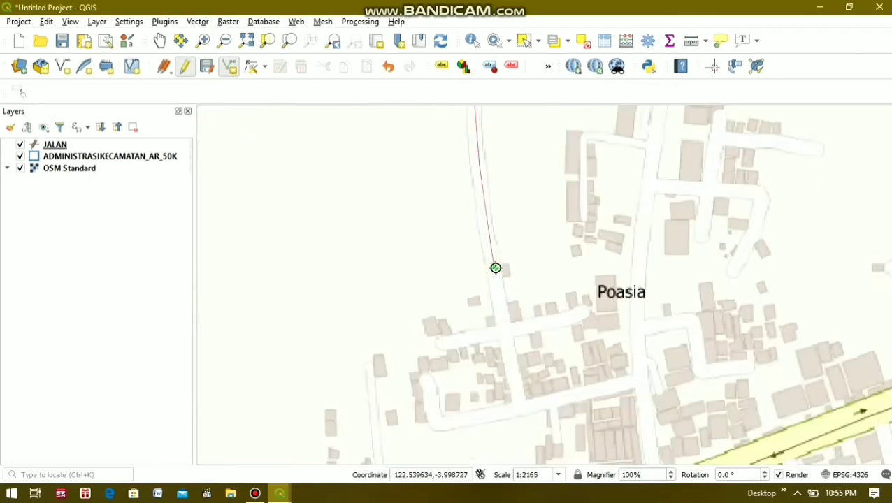
click(501, 310)
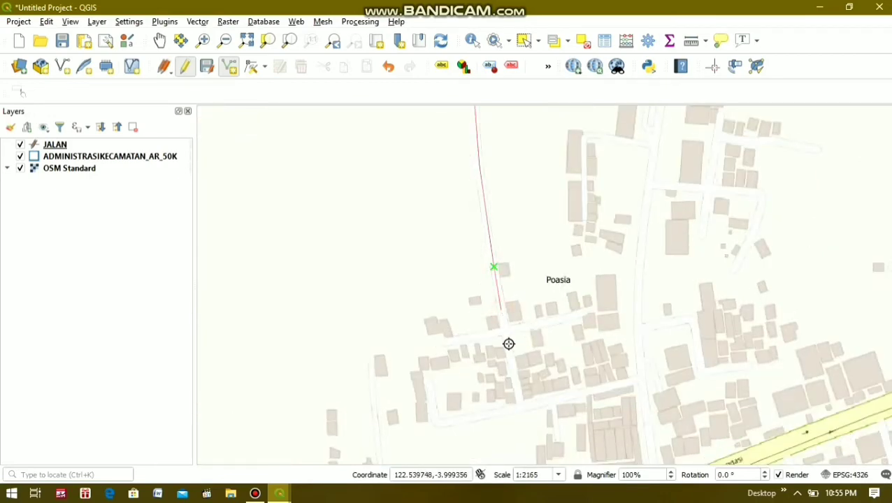
click(520, 407)
- Continue the alley line east along the cross street, then south to Jalan Bunggasi, and finish the line there
click(545, 405)
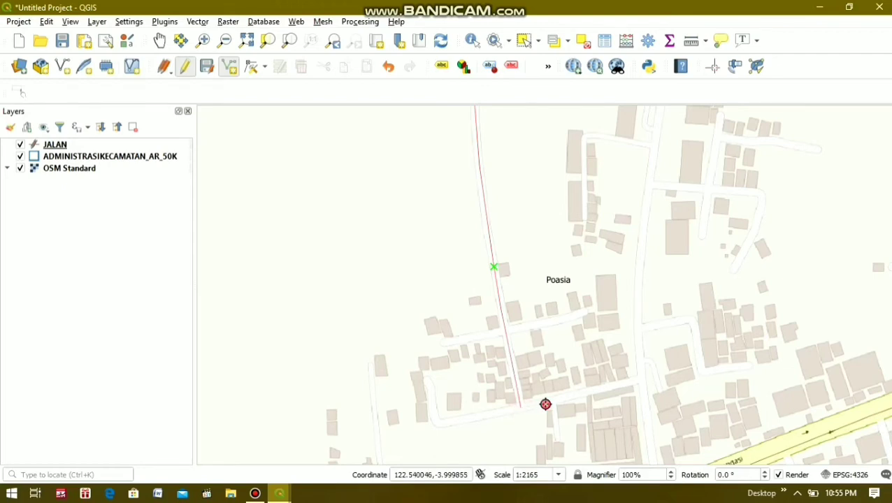
click(624, 383)
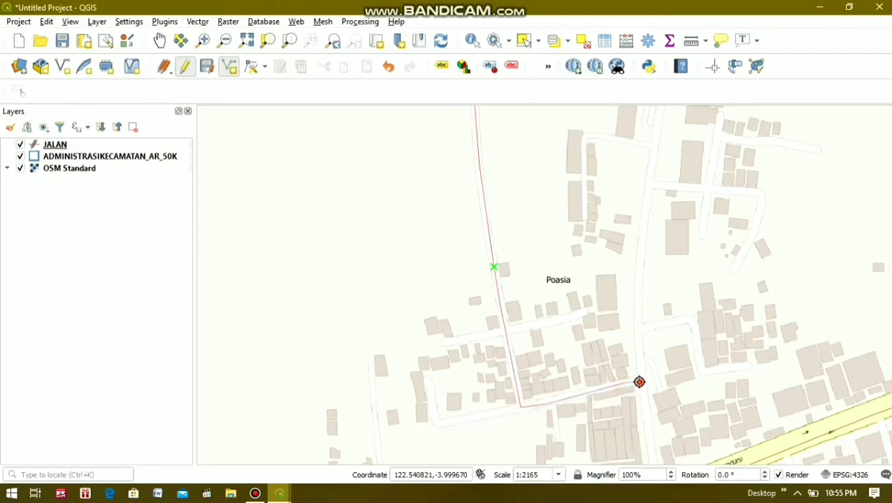
click(639, 382)
click(644, 400)
key(Down)
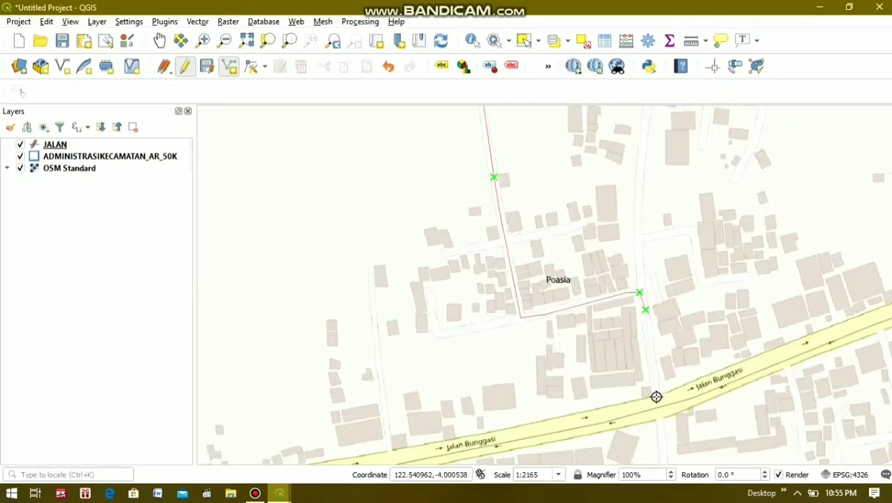
click(656, 398)
right_click(656, 399)
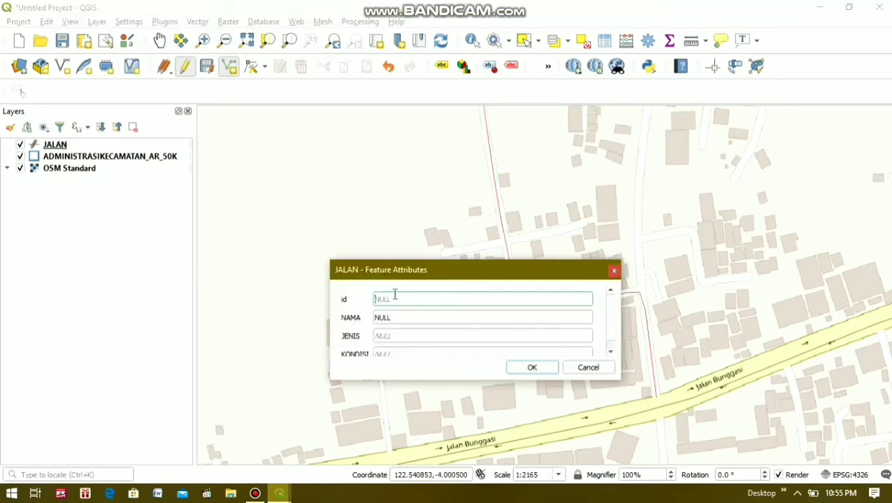
- Give the alley line id 2, NAMA MERAK, JENIS LORONG and KONDISI BAIK, and save its attributes
text(2)
click(403, 315)
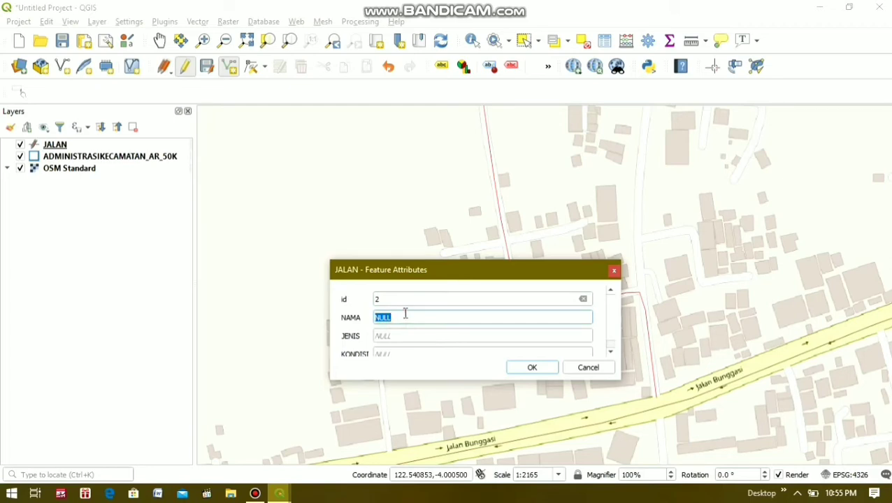
text(MERAK)
click(399, 336)
text(LOR)
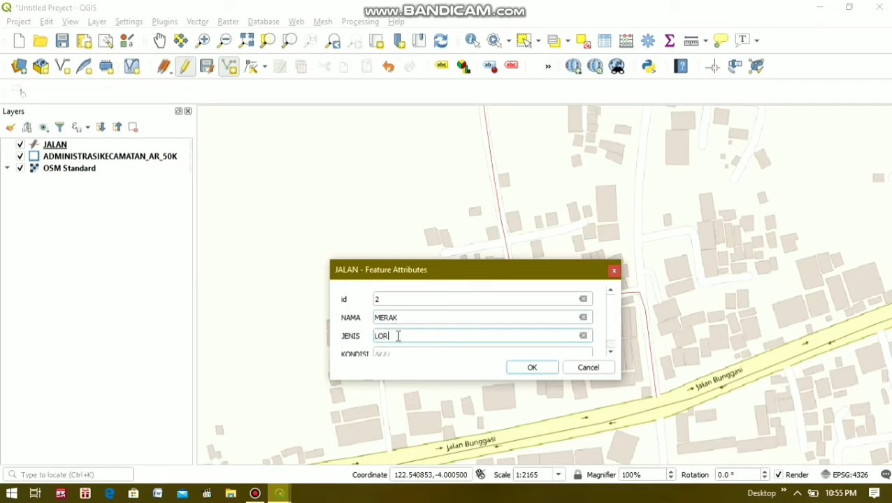
text(ONG)
click(410, 355)
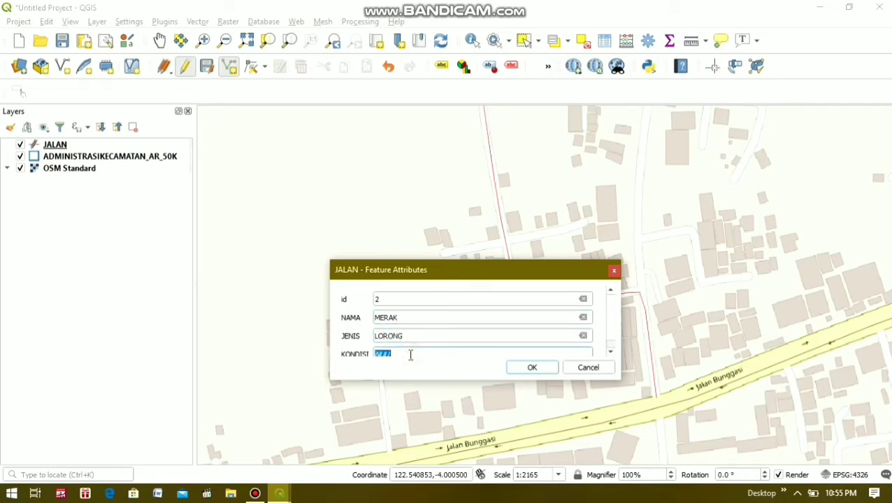
text(BAIK)
click(530, 368)
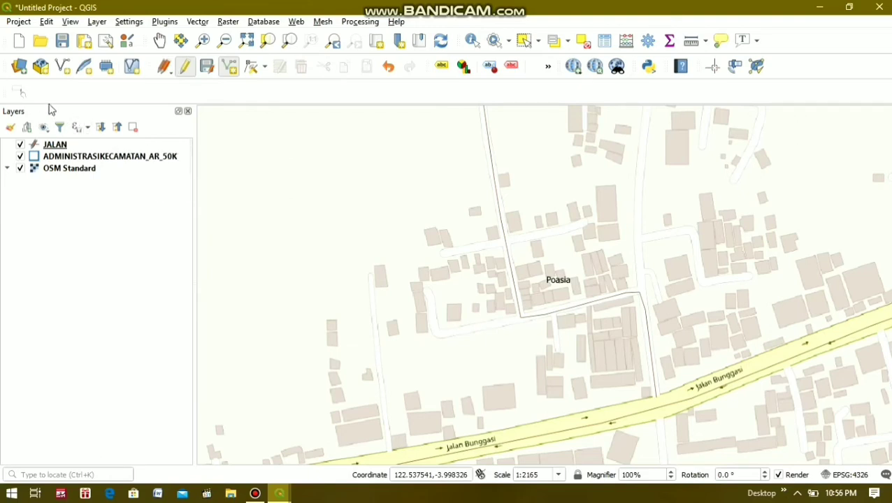
- Set up a new shapefile layer with the file name PELAYANAN KESEHATAN and Point geometry
click(62, 67)
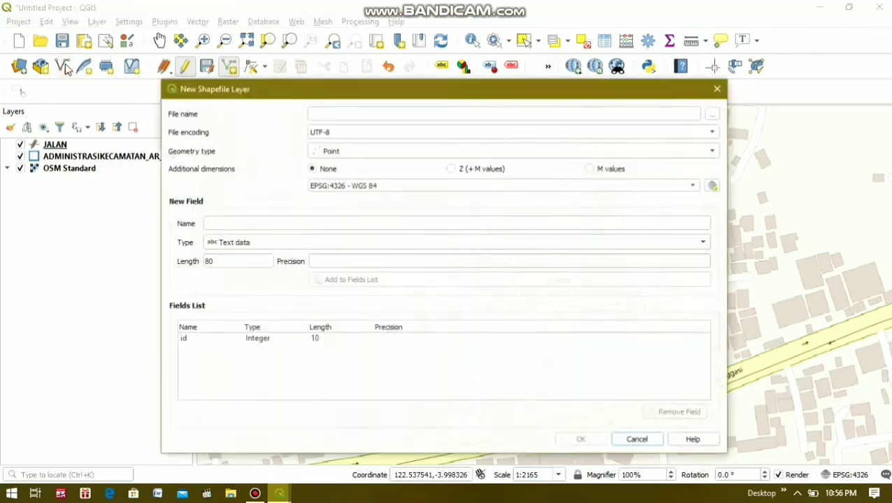
click(339, 110)
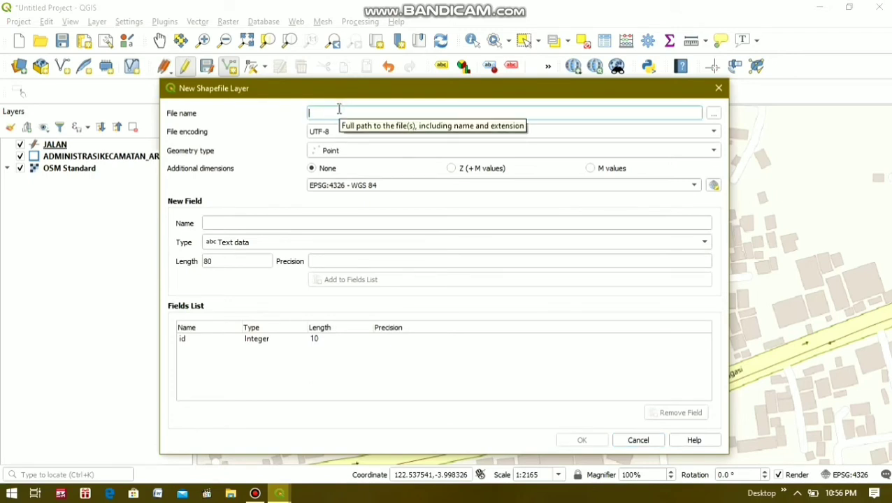
text(PELAYANAN KESEHATAN)
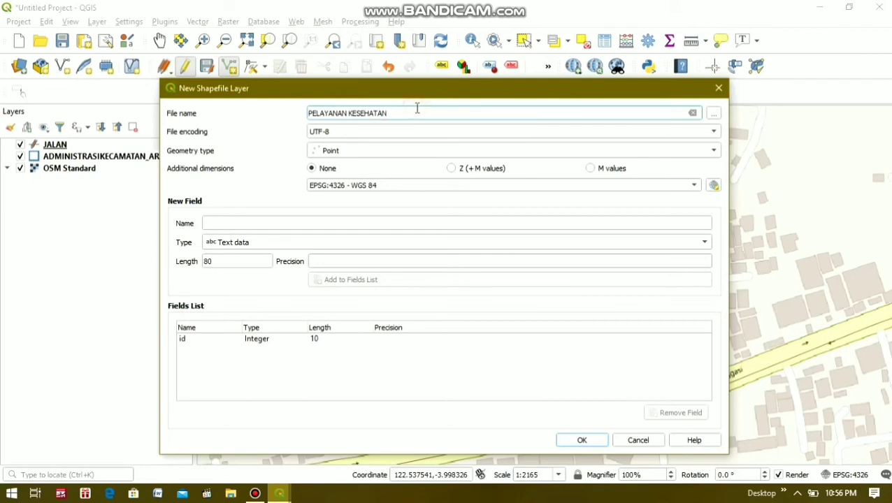
click(364, 151)
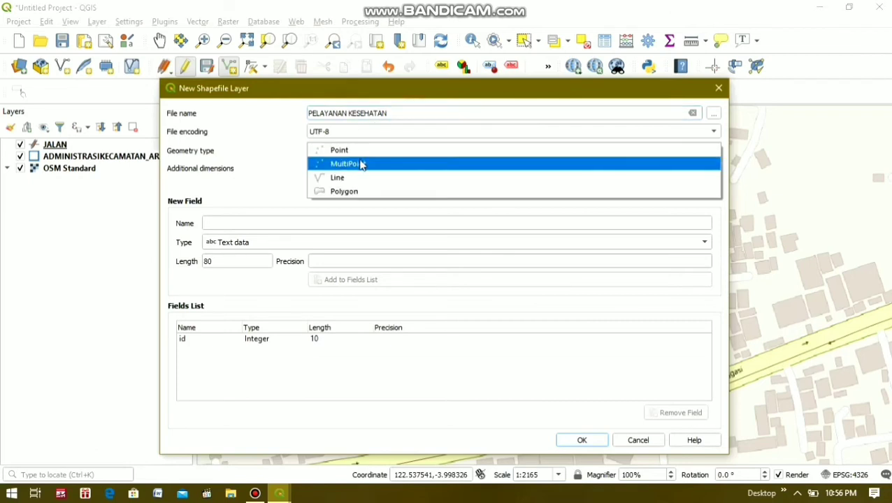
click(348, 152)
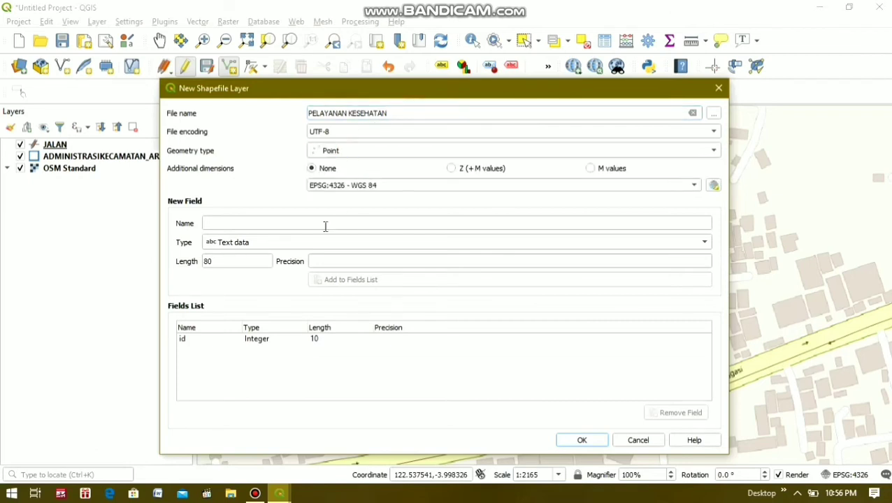
- Add the text fields NAMA and JENIS, each 80 long, to the new point shapefile and create the layer
click(243, 222)
text(NAMA)
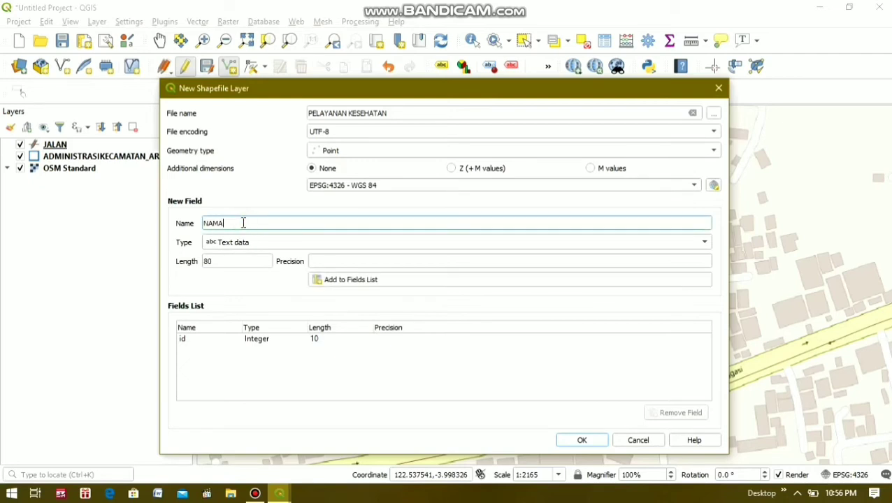
click(319, 280)
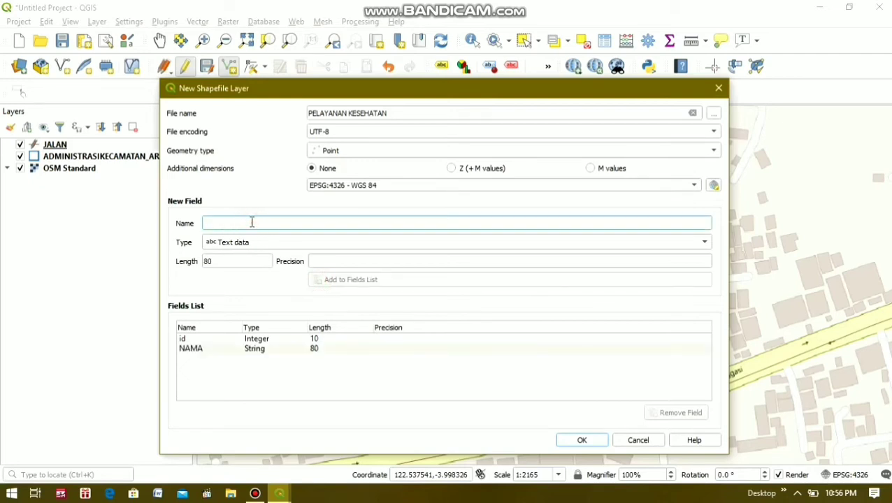
text(JENIS)
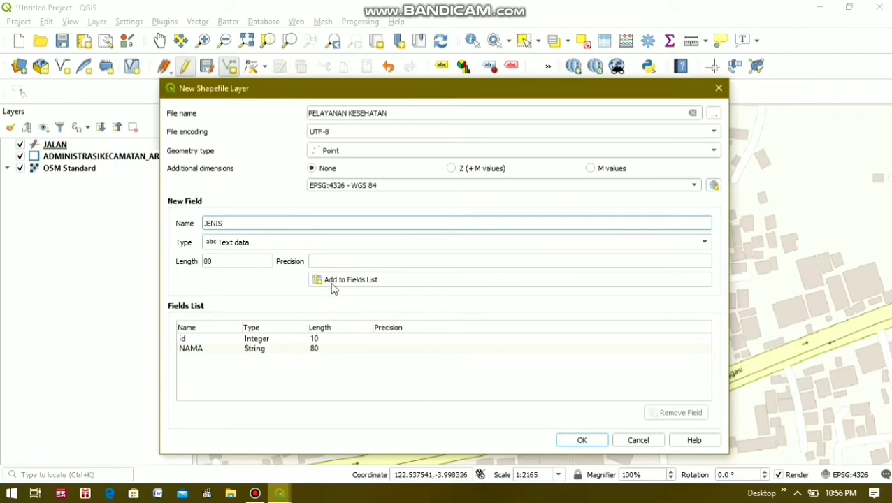
click(333, 282)
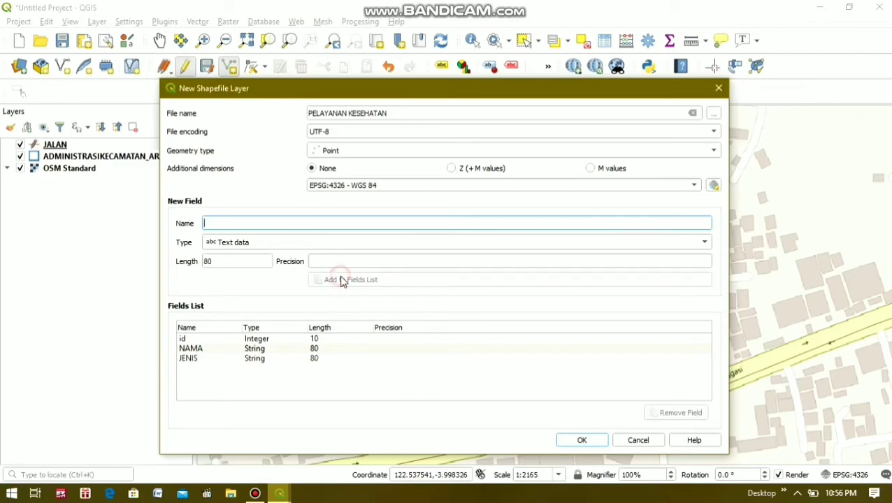
click(585, 441)
click(578, 441)
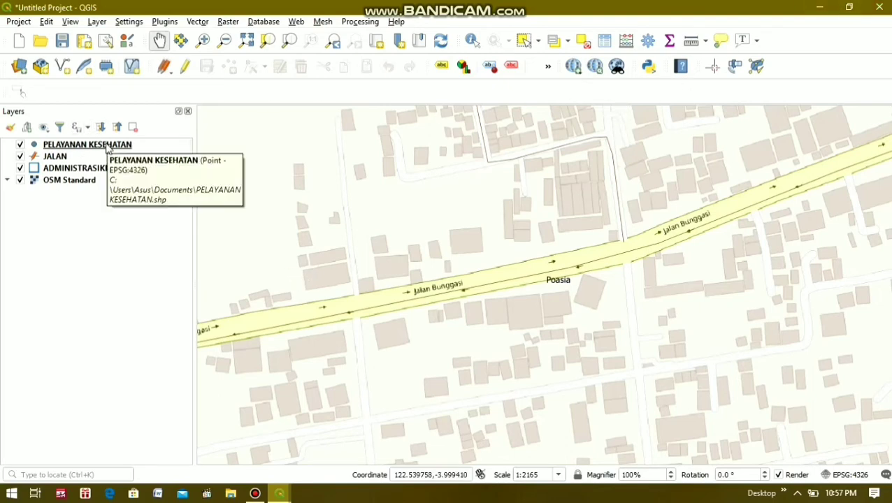
- Enable editing on the PELAYANAN KESEHATAN layer and place a point south of the alley's junction with Jalan Bunggasi, west of the Poasia label
scroll(404, 236, down, 1)
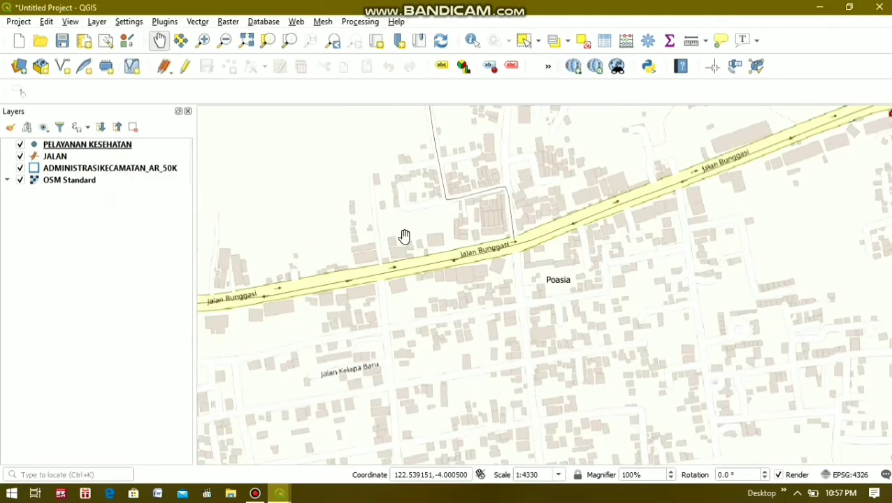
scroll(404, 236, down, 1)
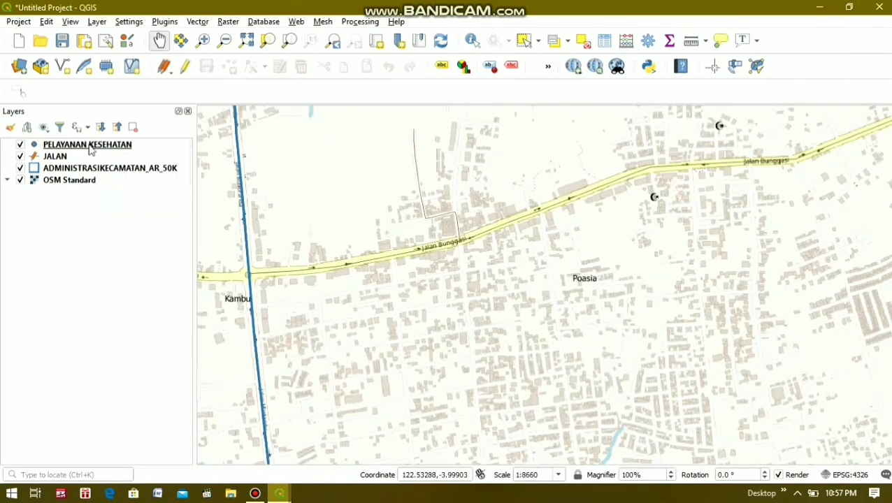
click(91, 146)
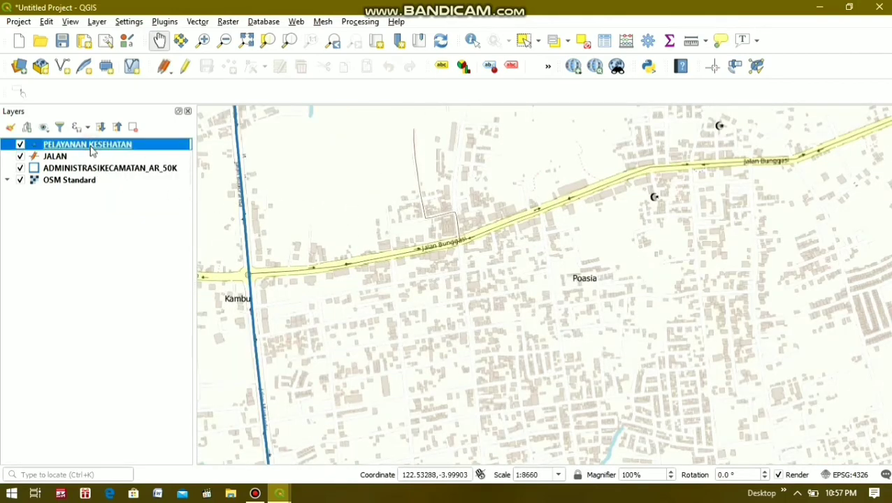
click(186, 70)
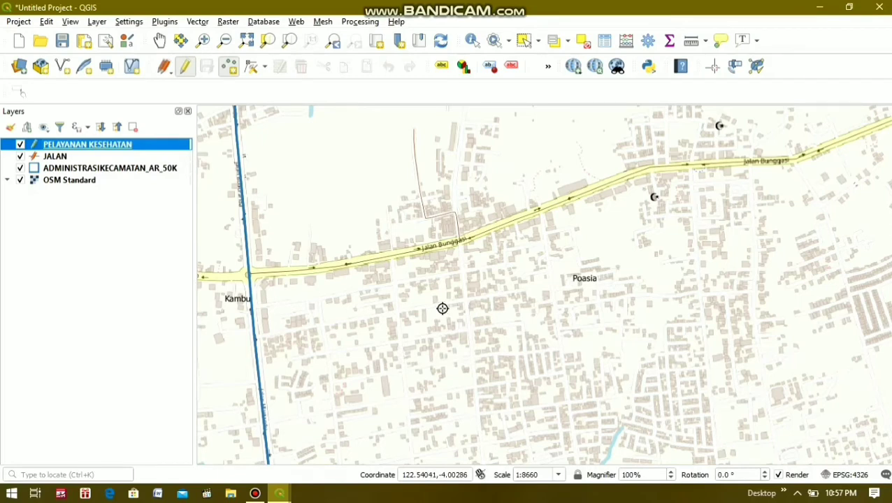
click(442, 308)
- Give the point id 1, NAMA PUSKESMAS POASIA and JENIS YANKES TINGKAT I, and save its attributes
text(1)
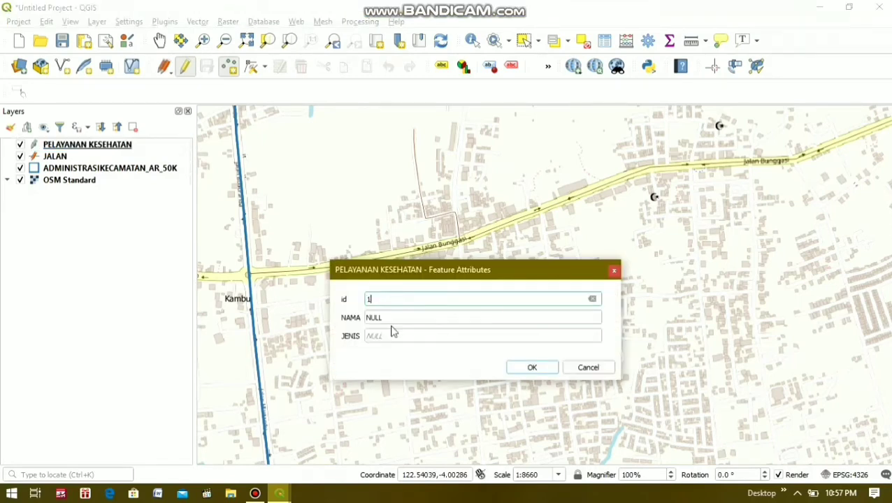
click(395, 317)
key(BackSpace)
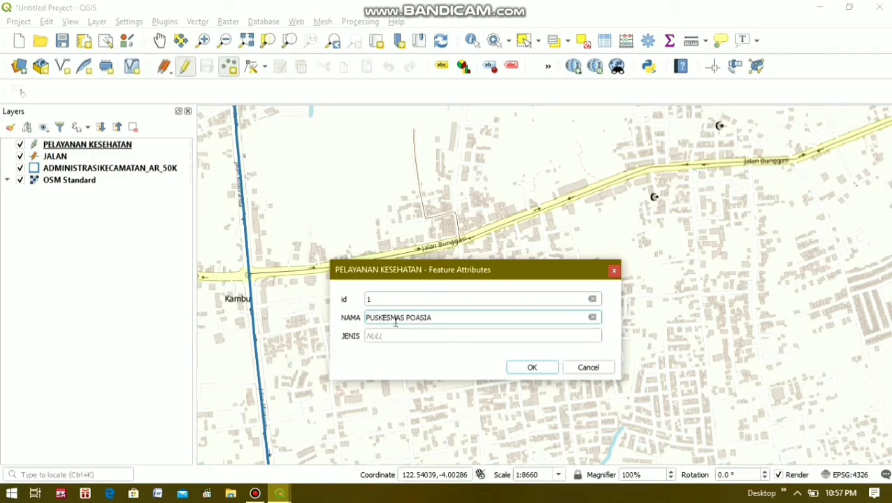
click(378, 336)
text(YANKES TINGK)
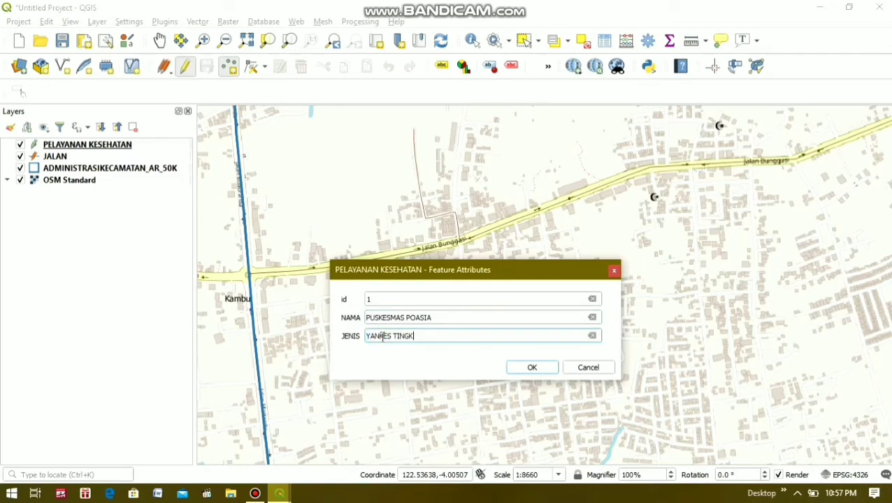
text(AT 1)
key(BackSpace)
text(I)
click(536, 369)
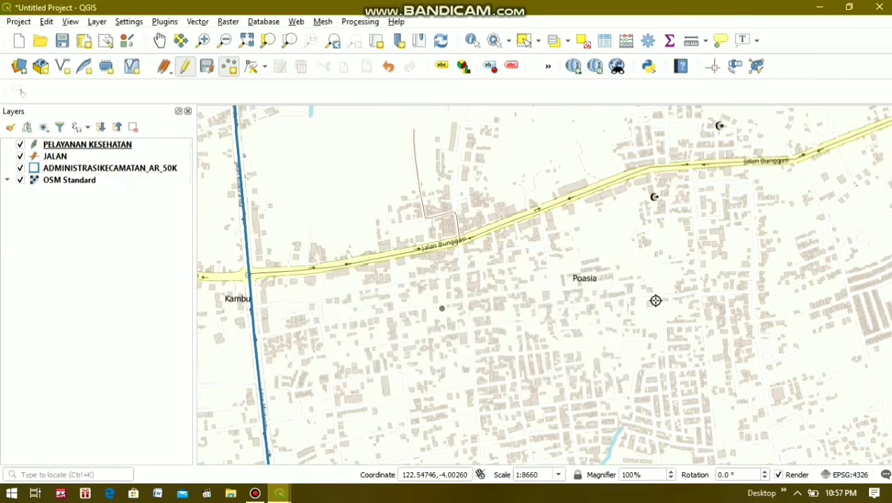
- Add a point southeast of the Poasia label with id 2, NAMA RUMAH SAKIT ALIYAH and JENIS YANKES TINGKAT II
click(657, 300)
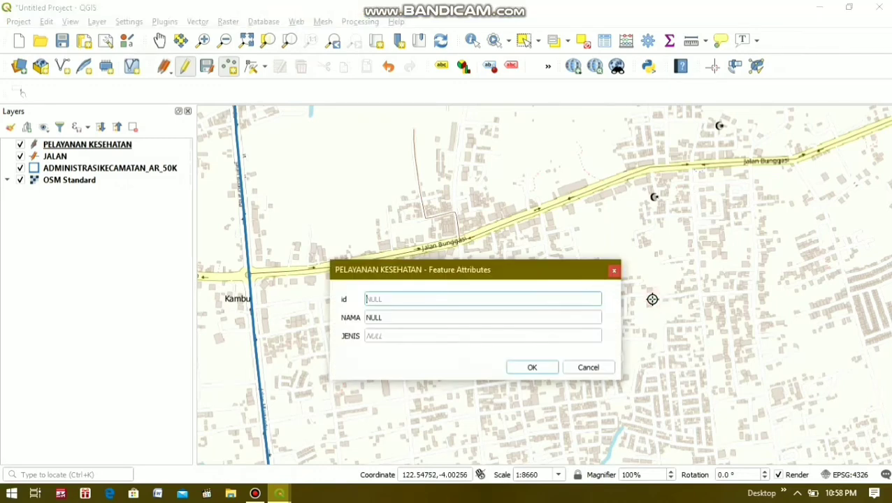
click(416, 299)
text(2)
click(396, 318)
key(BackSpace)
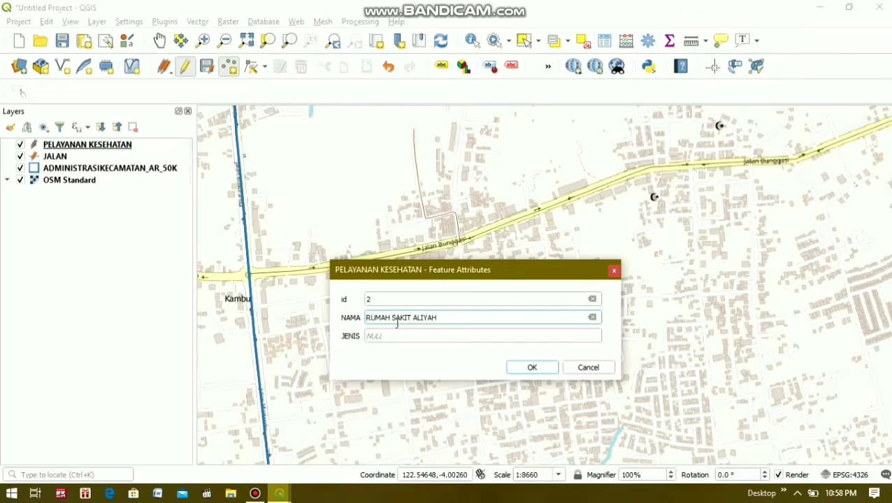
click(402, 338)
text(YANKES TINGKAT II)
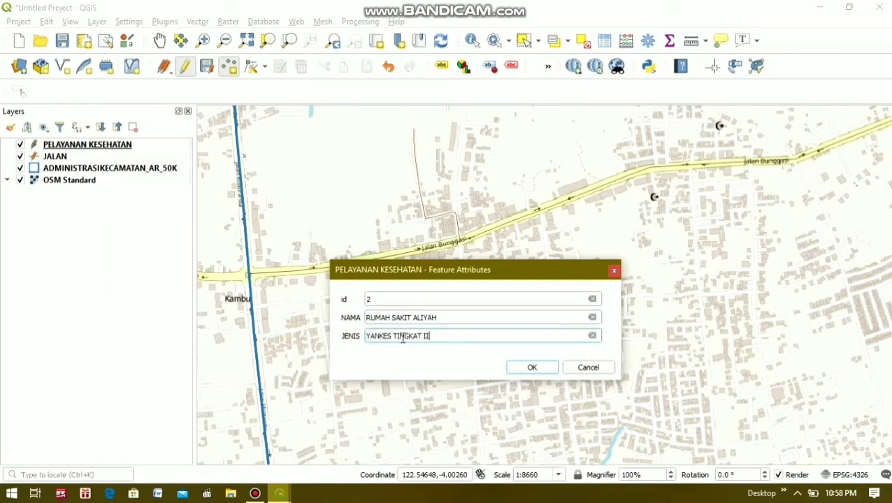
click(533, 368)
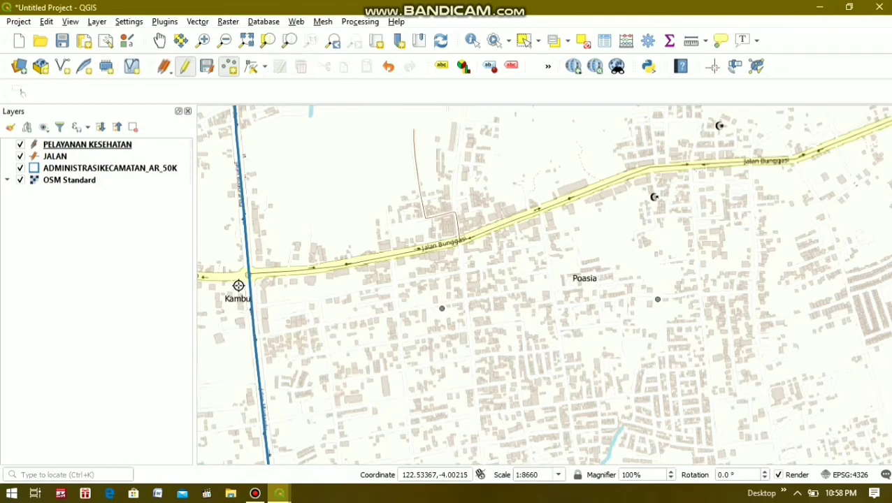
- Add a point beside the main road just south of the Kambu label with id 1, NAMA PUSKESMAS KAMBU and JENIS YANKES TINGKAT I
click(246, 340)
text(1)
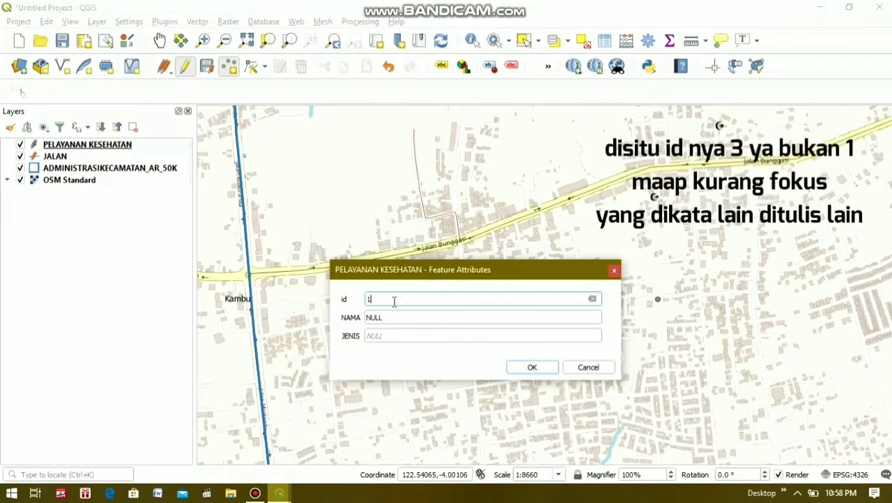
double_click(390, 318)
text(PUSKESMAS KAMBU)
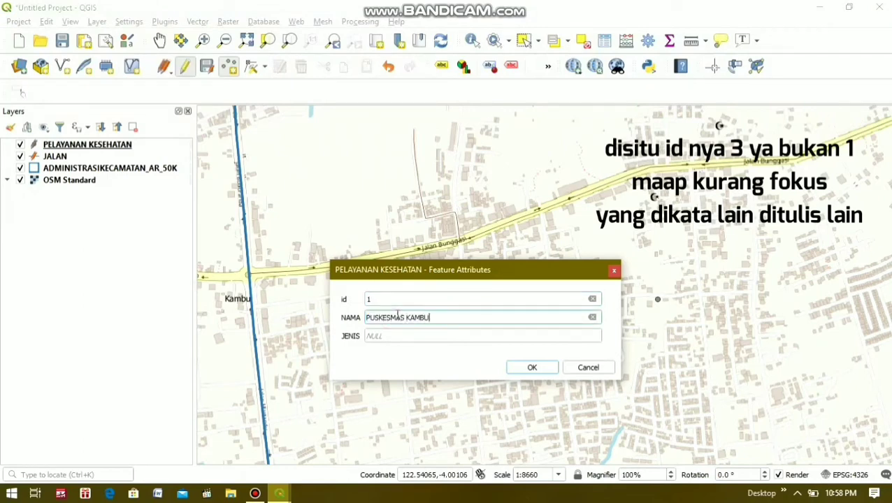
double_click(410, 336)
text(YANKES TINGKAT I)
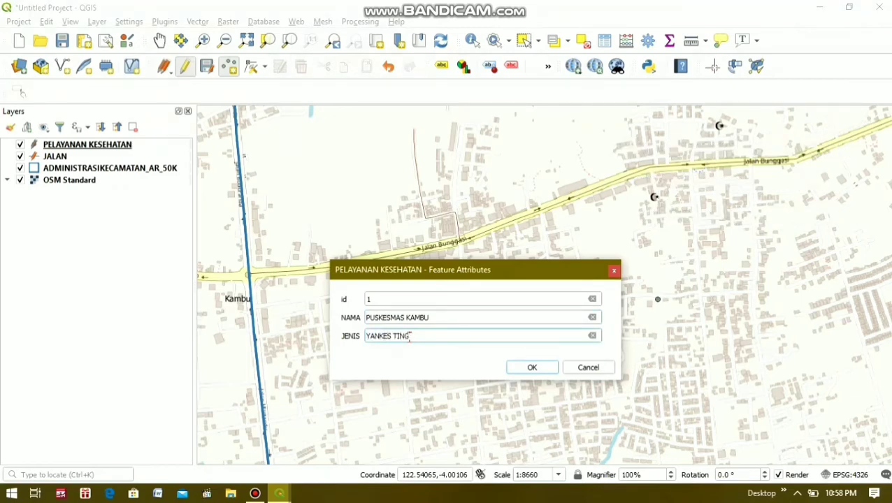
click(521, 367)
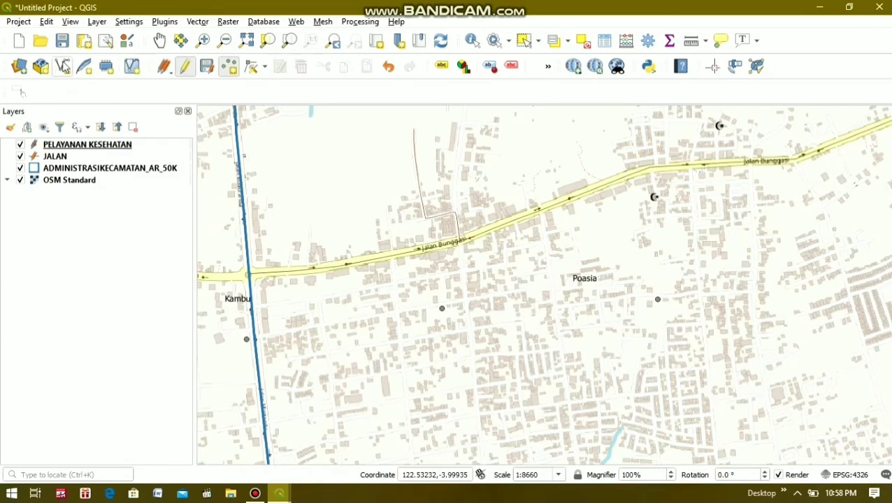
- Set up another new shapefile layer with the file name BANGUNAN and Polygon geometry
click(64, 70)
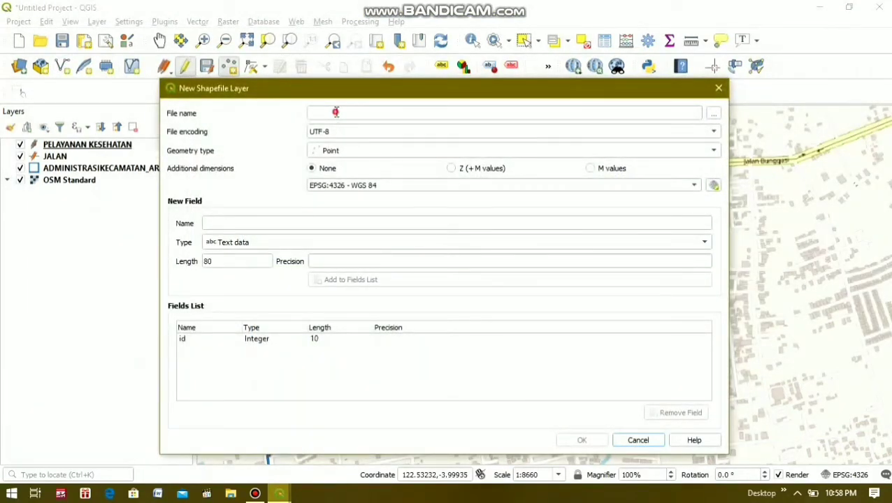
click(336, 112)
text(BANGUNAN)
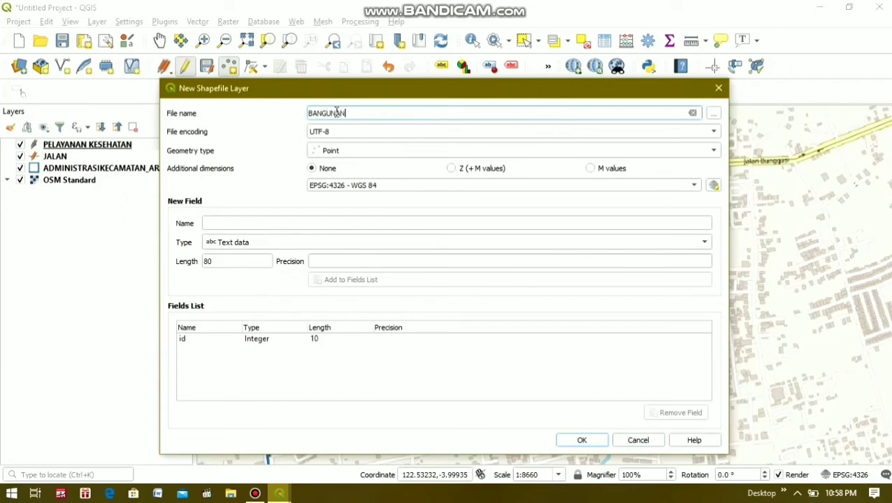
click(389, 151)
click(349, 193)
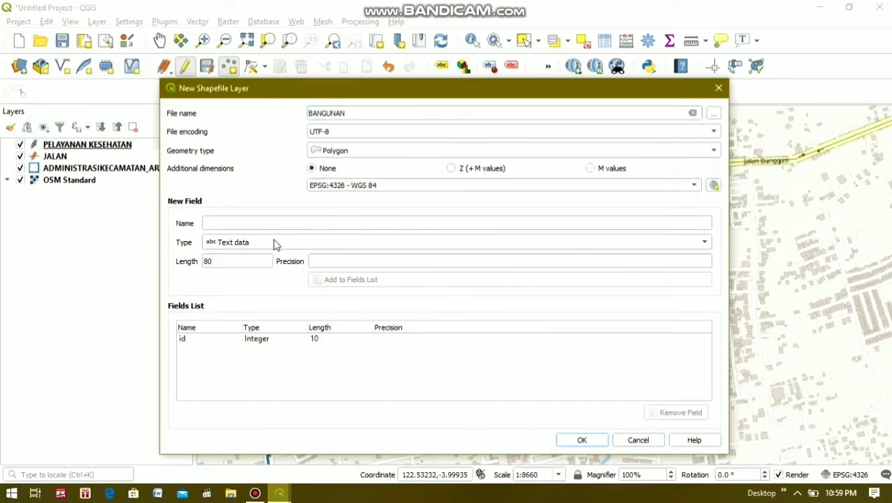
- Add the text fields NAMA and JENIS, each 80 long, to the BANGUNAN shapefile and create the layer
click(251, 223)
text(NAMA)
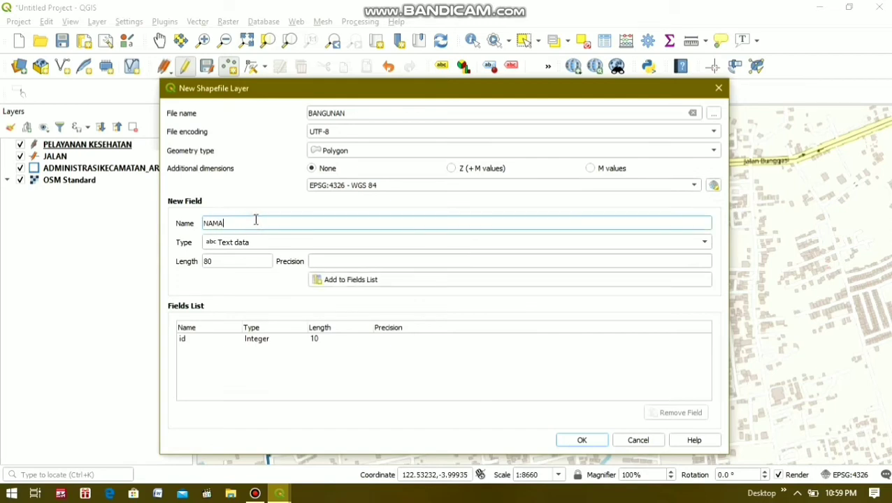
click(318, 280)
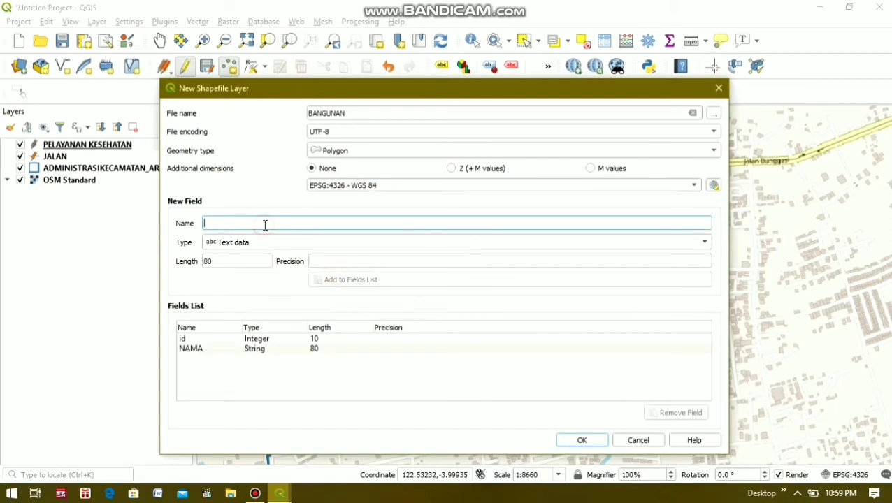
text(JENIS)
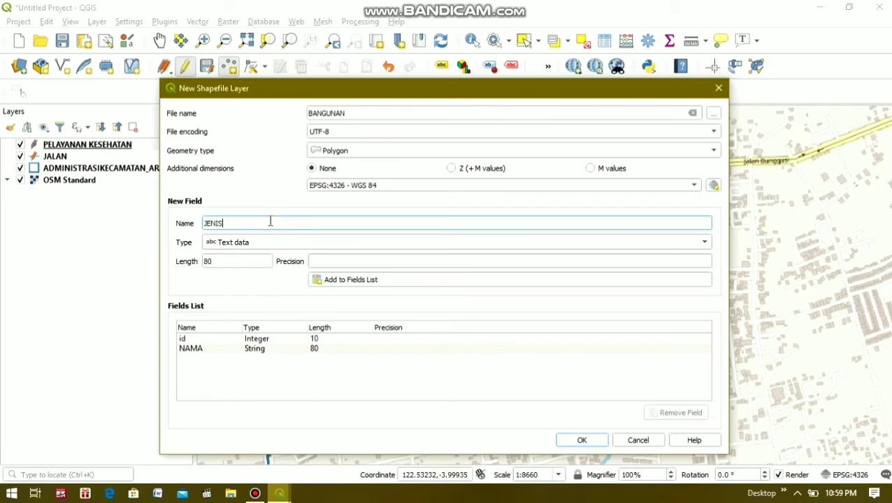
click(368, 284)
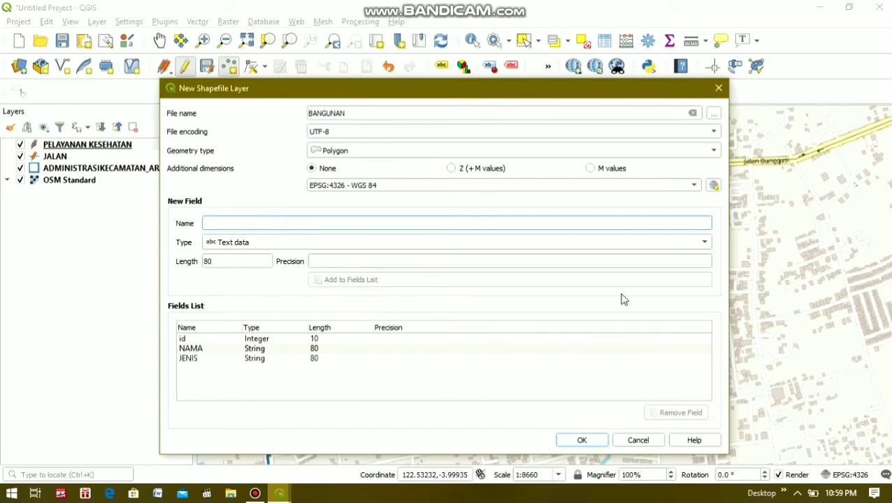
click(583, 440)
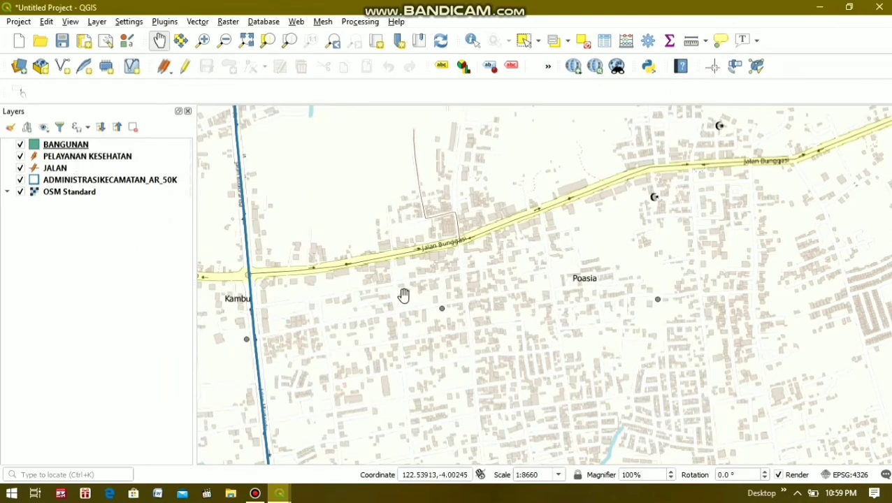
- Enable editing on the BANGUNAN layer and trace the notched building south of Jalan Bunggasi as a polygon
scroll(353, 298, up, 1)
scroll(352, 297, up, 1)
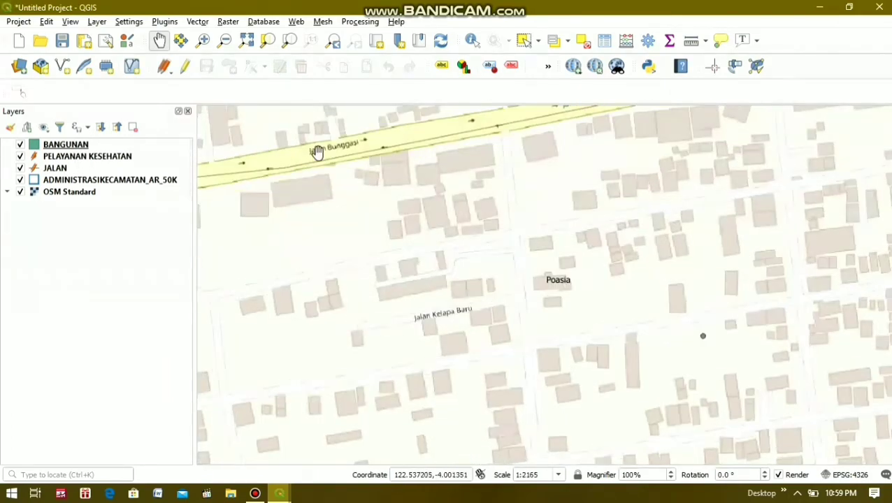
drag(220, 239, 341, 232)
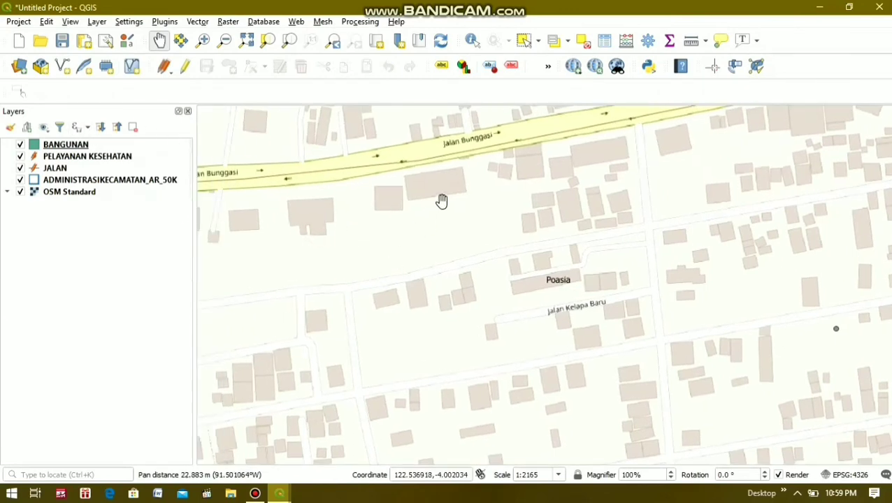
click(134, 147)
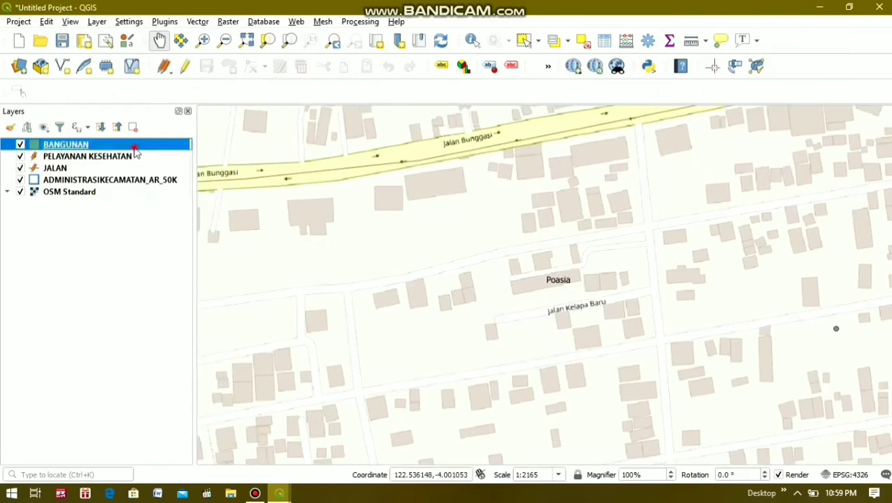
click(185, 66)
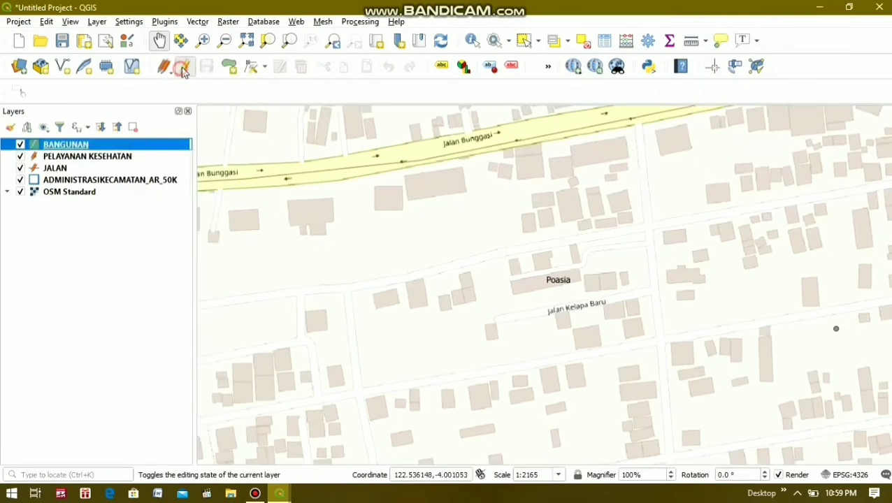
click(230, 67)
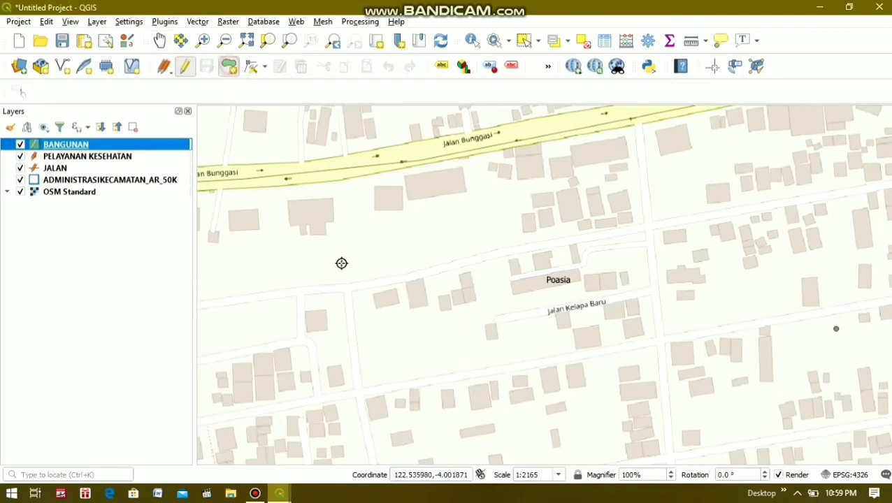
click(288, 203)
click(288, 226)
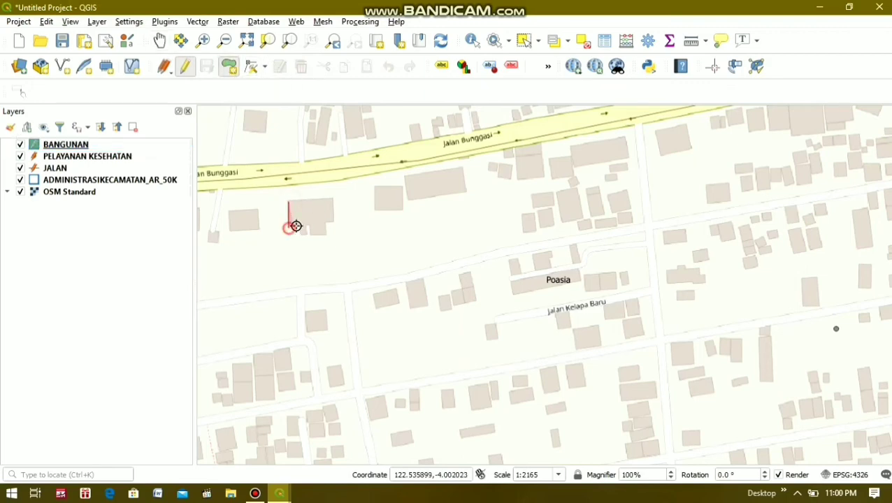
click(301, 236)
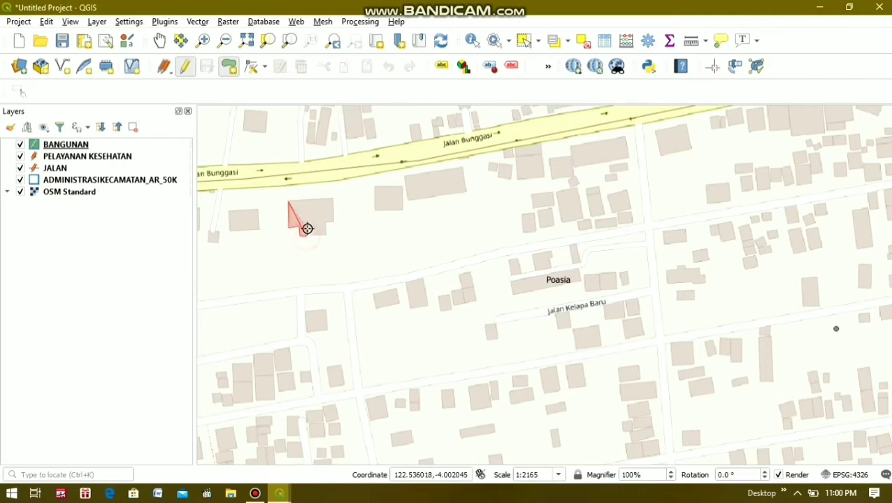
click(306, 236)
click(306, 231)
click(328, 231)
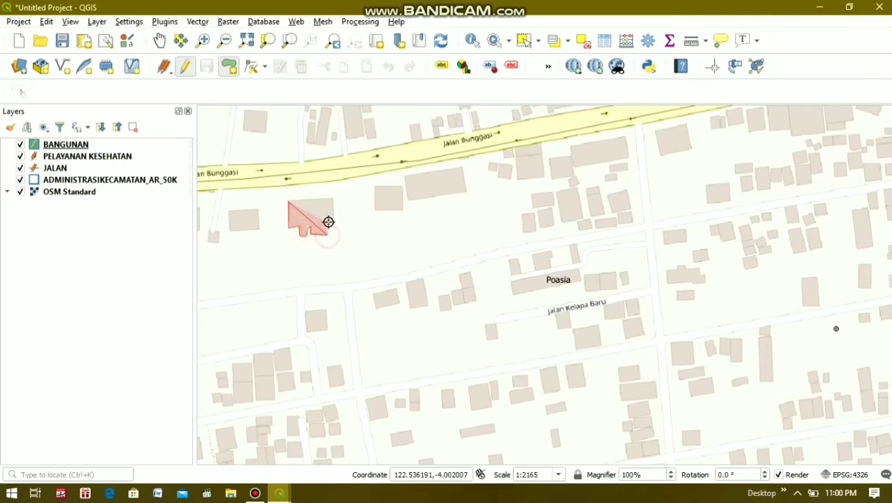
click(331, 201)
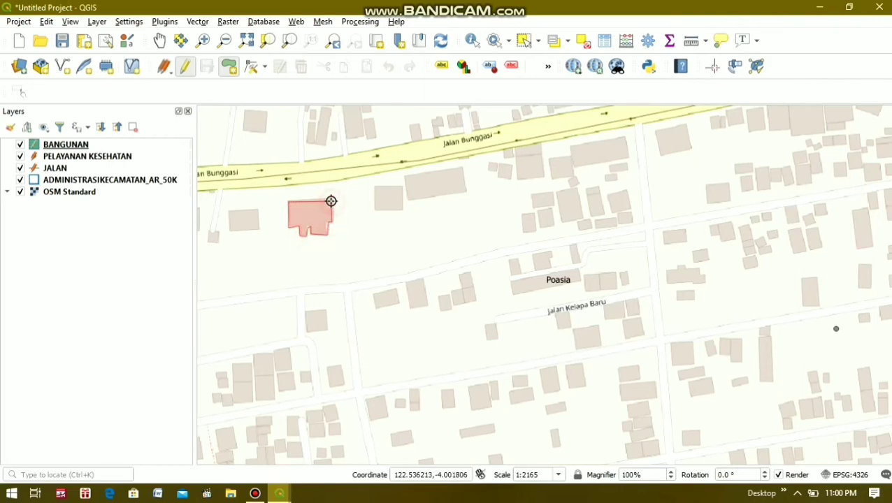
right_click(313, 210)
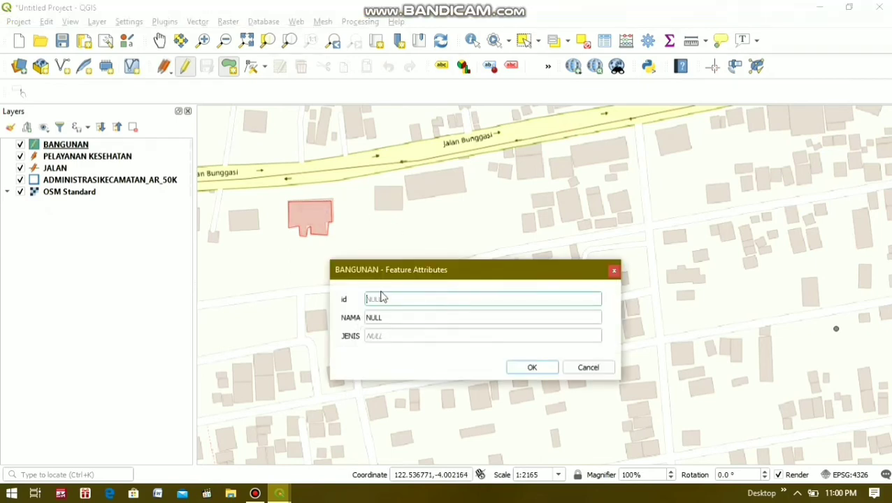
- Give the notched building polygon id 1, NAMA POASIA and JENIS MALL, and save its attributes
text(1)
click(404, 316)
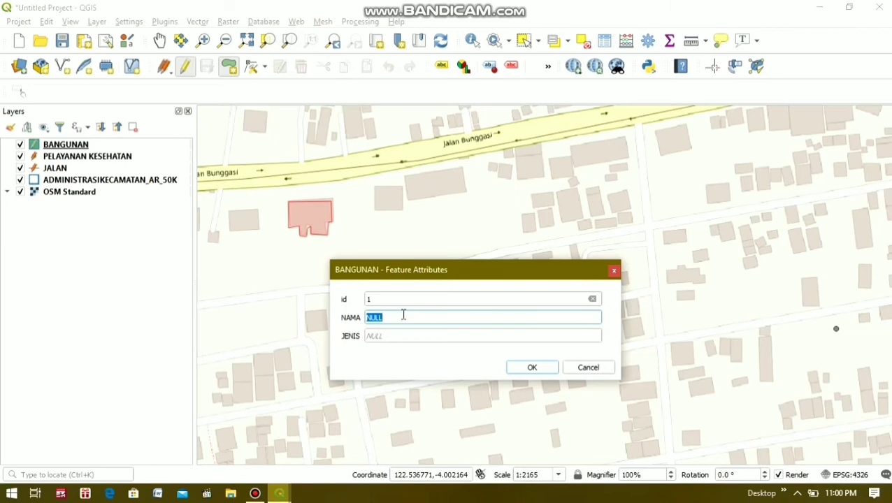
text(POASIA)
click(401, 337)
text(MALL)
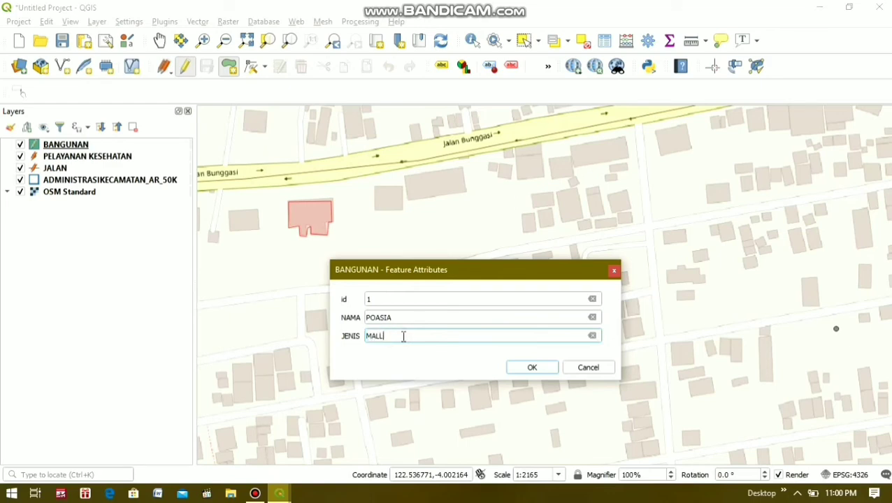
click(531, 368)
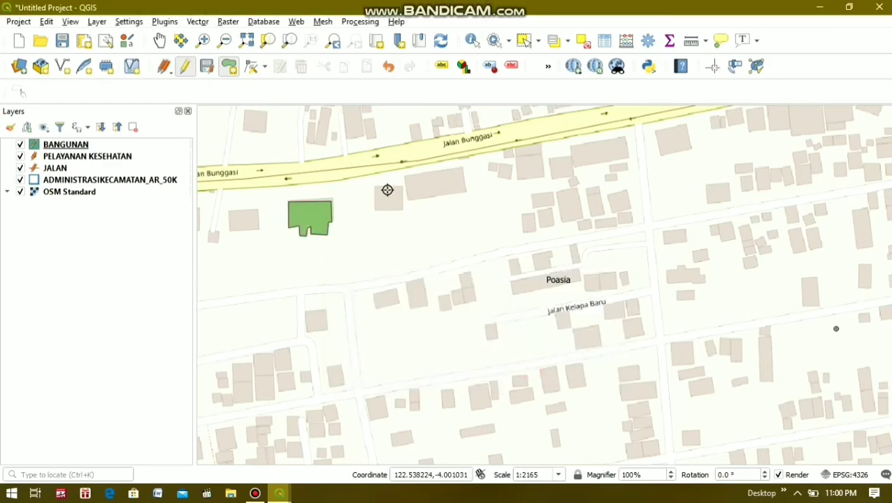
- Trace the small four-sided building just east of the notched POASIA building as a BANGUNAN polygon
click(373, 190)
click(374, 208)
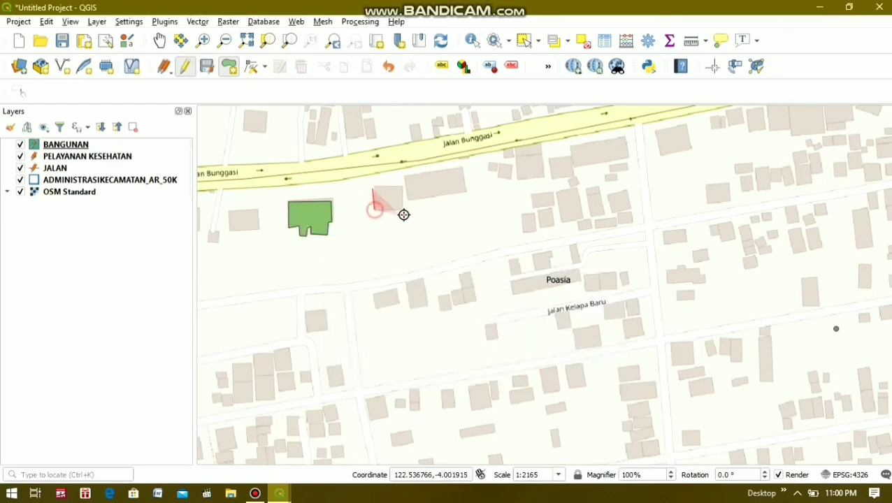
click(404, 209)
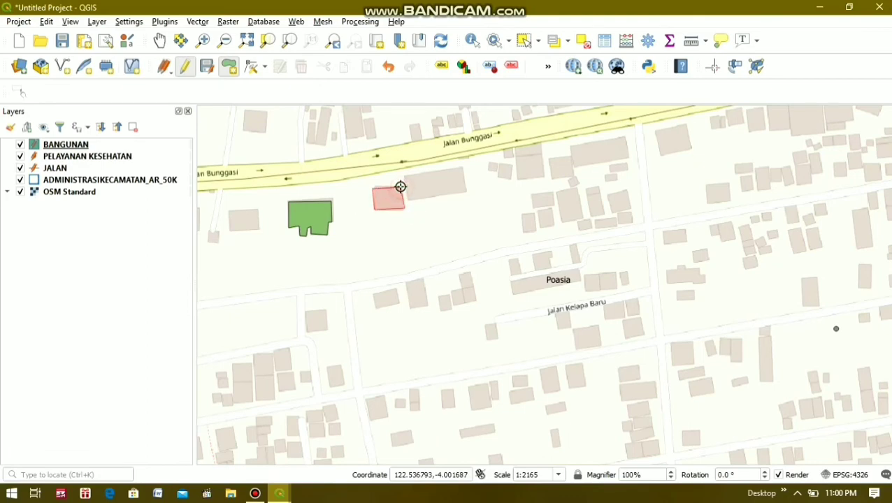
click(399, 187)
right_click(385, 201)
- Give the small eastern building polygon id 1, NAMA JAYA and JENIS RUKO, and save its attributes
text(1)
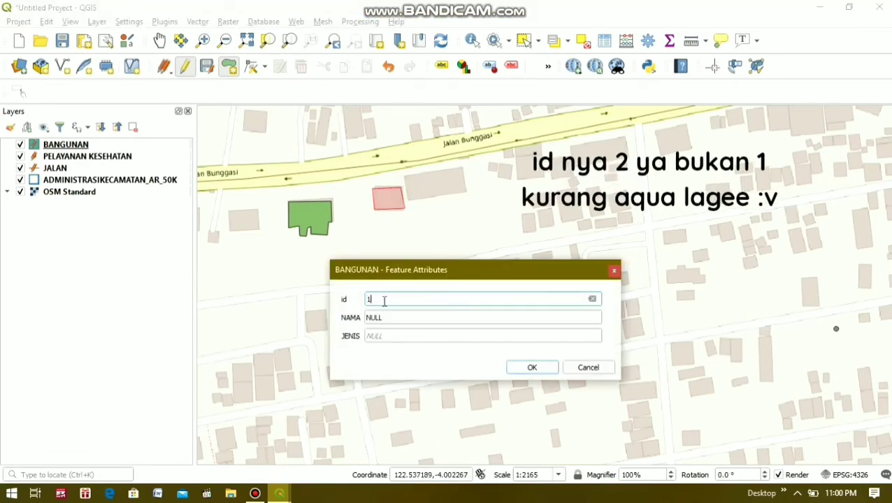
click(399, 317)
key(BackSpace)
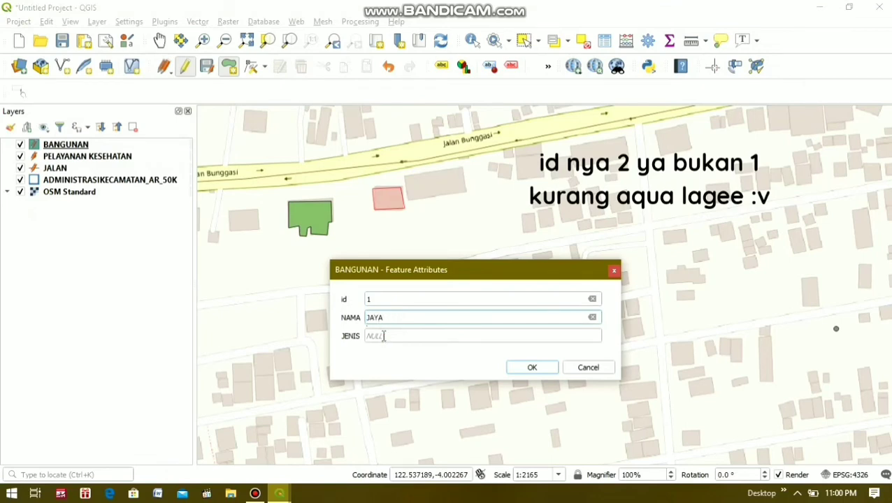
click(384, 336)
text(RU)
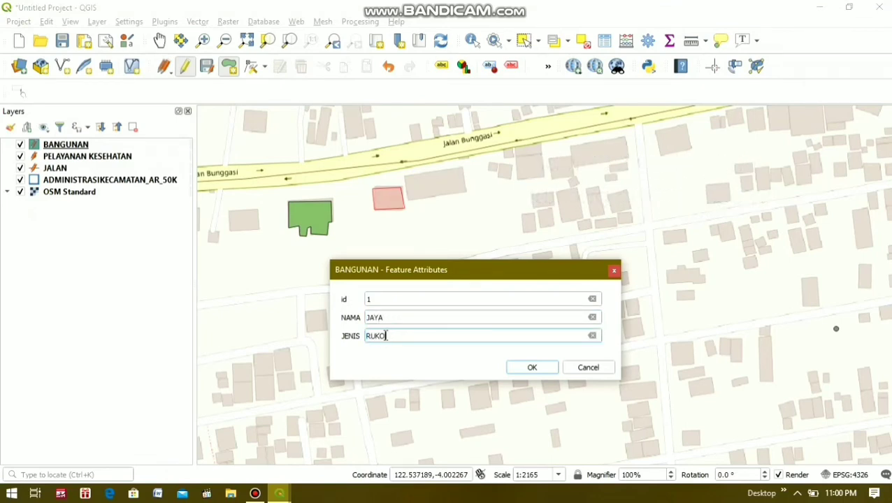
text(KO)
click(532, 367)
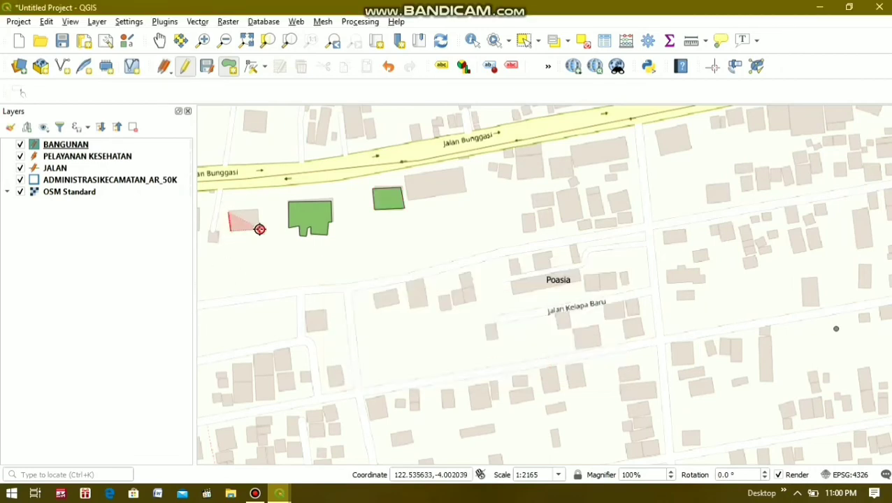
- Trace the rectangular building west of the POASIA polygon with id 3, NAMA INDAH and JENIS RUKO
click(259, 231)
click(258, 210)
right_click(251, 218)
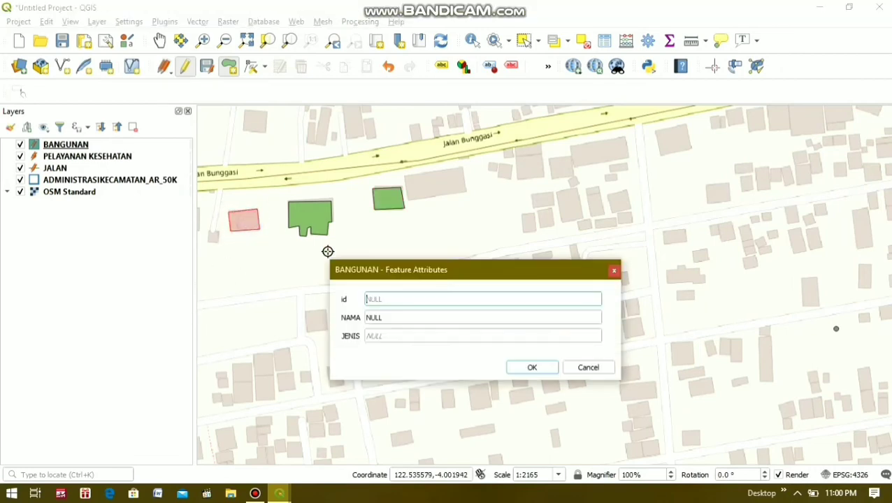
click(388, 318)
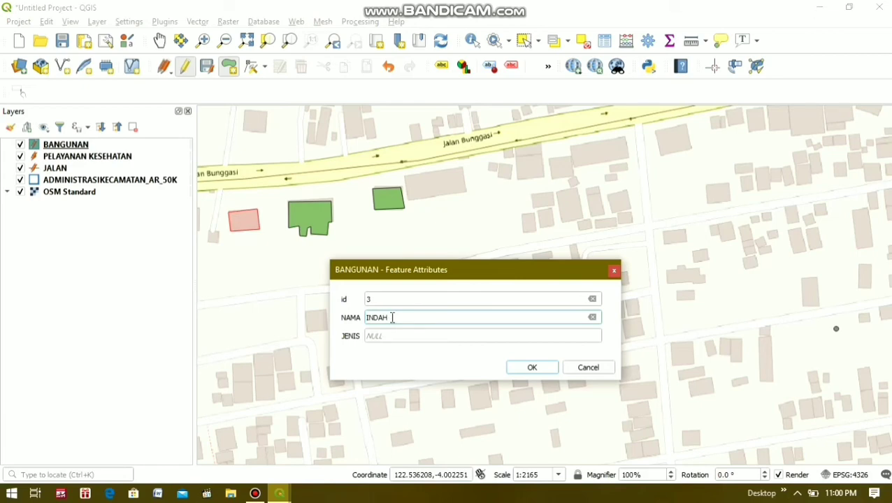
click(393, 333)
text(RUKO)
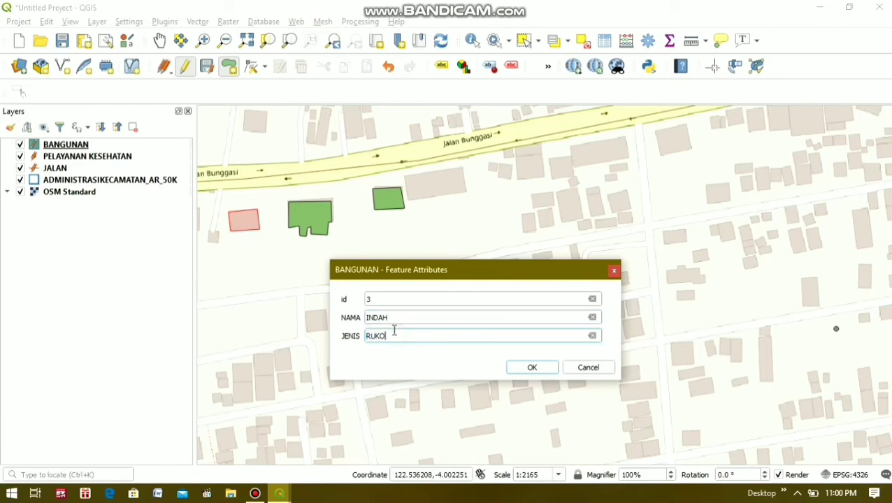
click(540, 369)
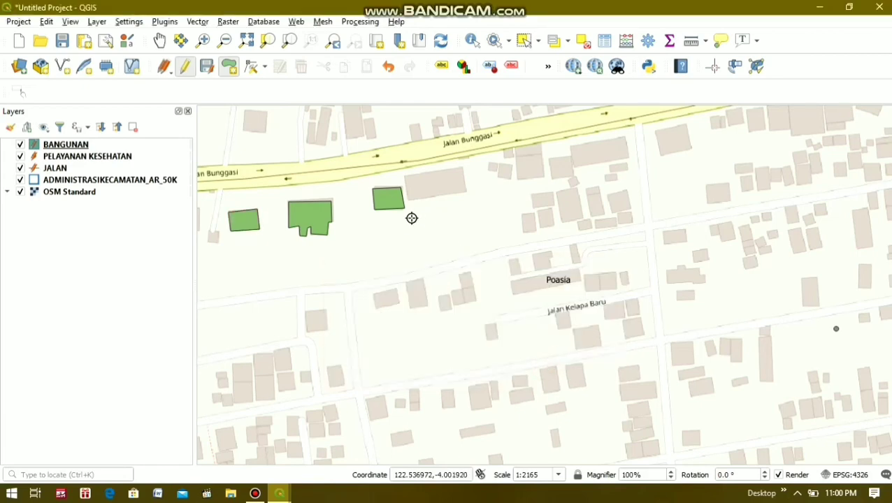
- Examine the digitized buildings and the surrounding streets and blocks along Jalan Bunggasi
scroll(420, 216, down, 1)
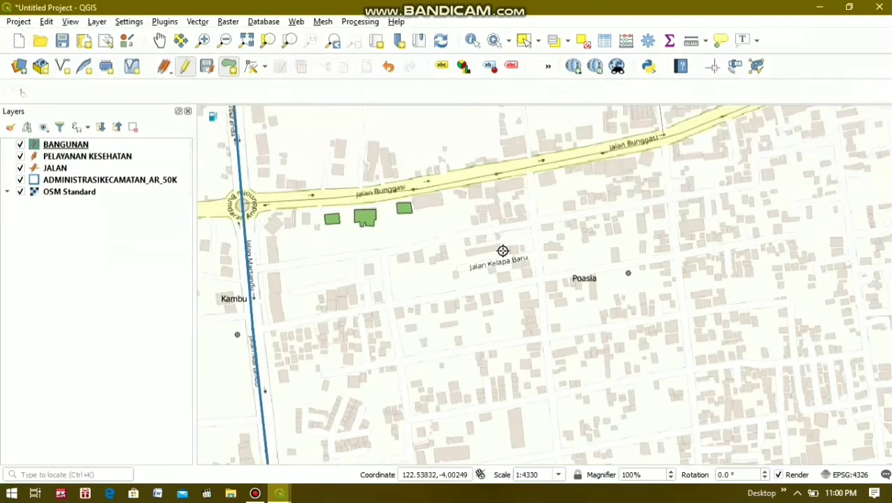
scroll(554, 231, down, 1)
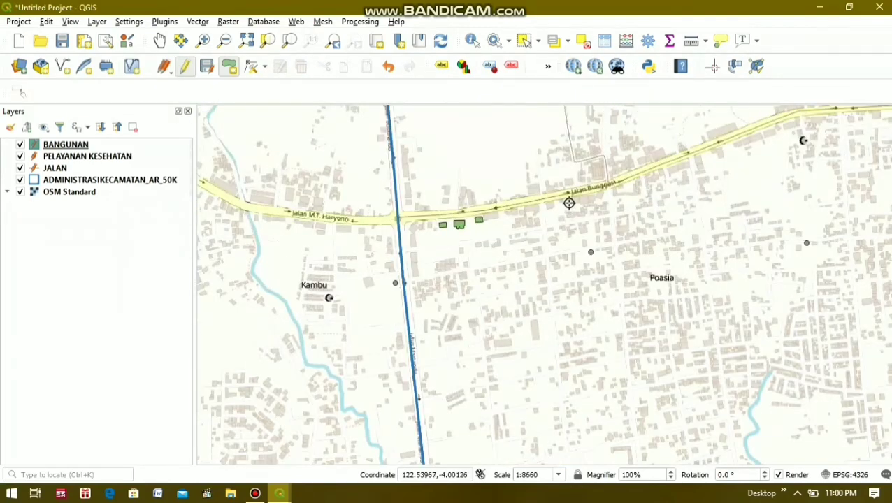
click(159, 40)
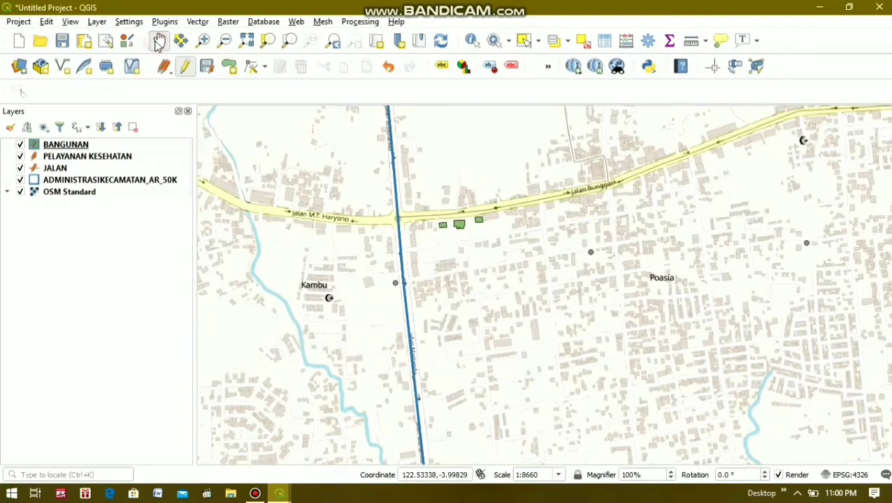
drag(504, 248, 476, 267)
scroll(492, 249, up, 1)
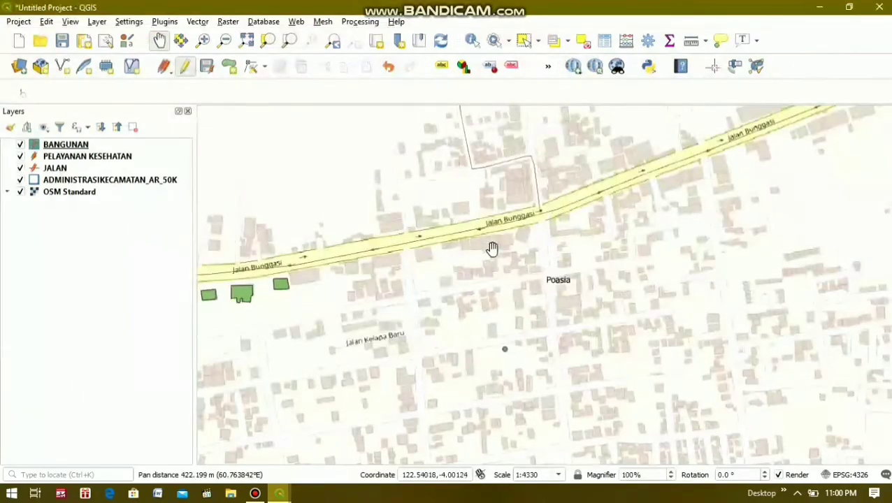
scroll(503, 230, up, 1)
drag(503, 230, 470, 281)
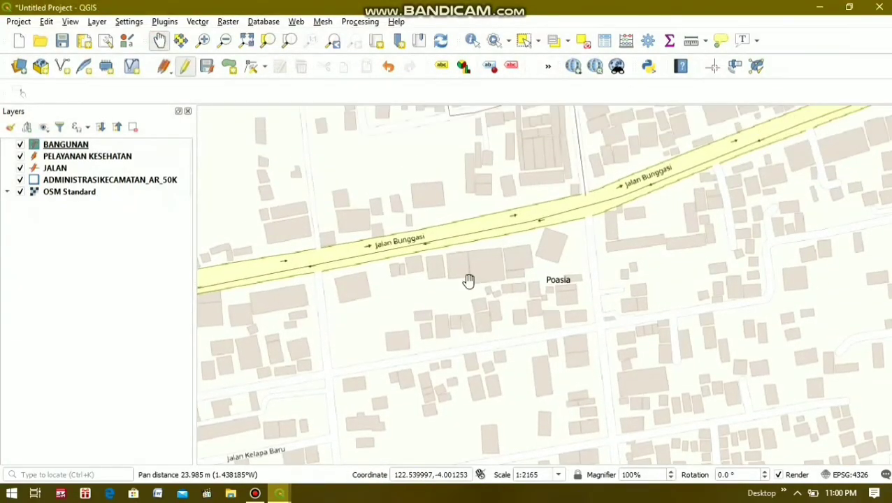
click(255, 494)
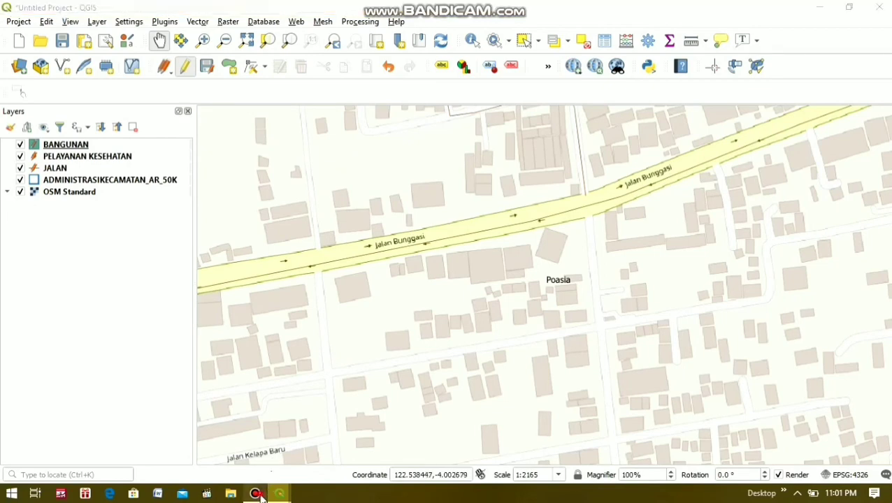
click(255, 494)
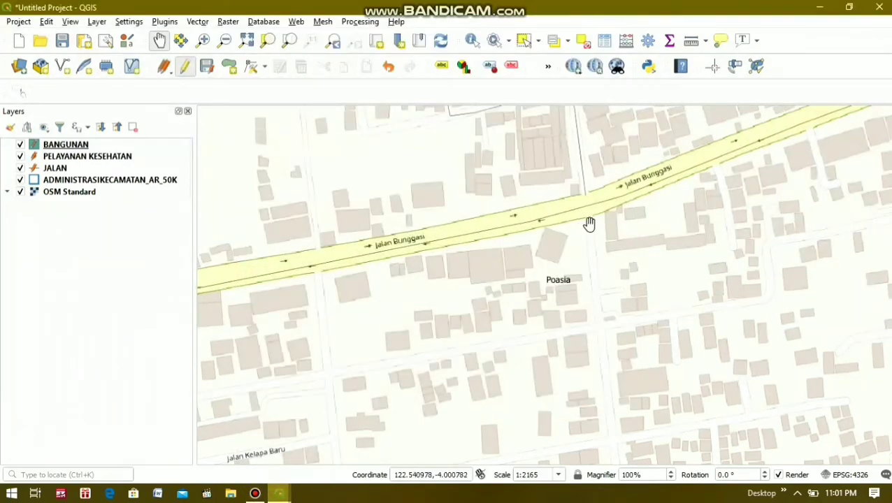
drag(614, 225, 613, 246)
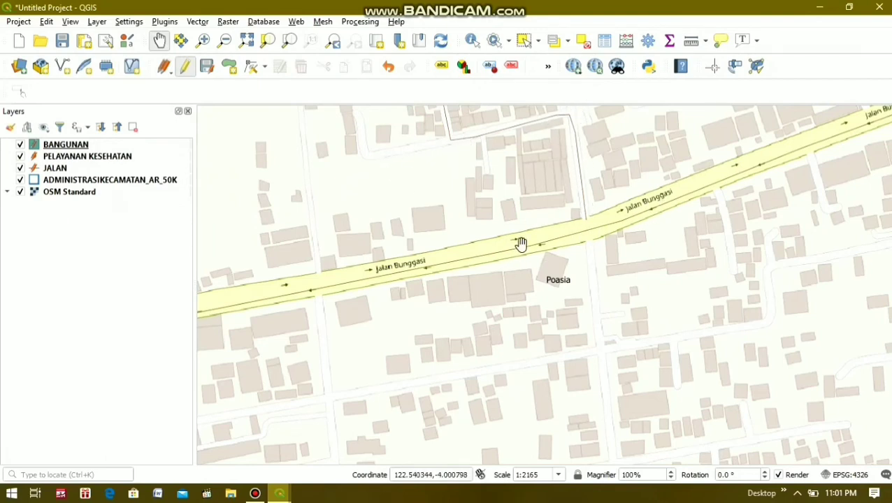
click(56, 171)
double_click(75, 172)
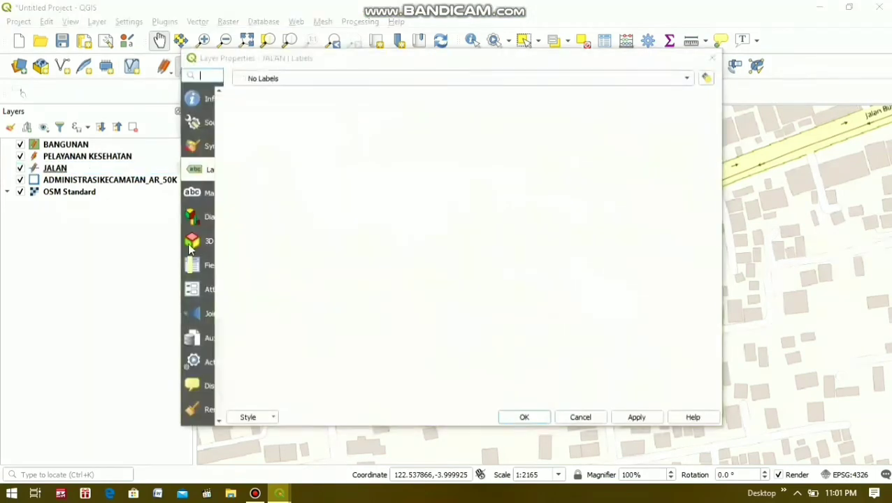
click(711, 62)
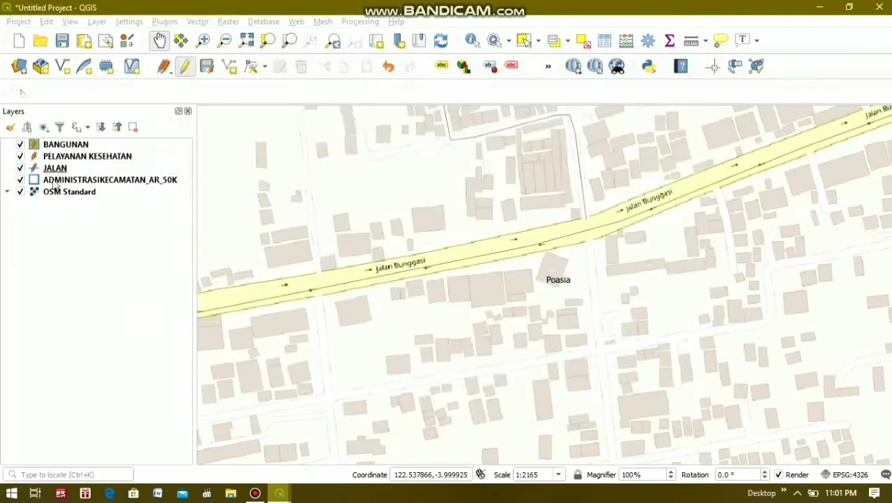
- Set the JALAN layer's symbology to Categorized on the JENIS field and classify its values
click(59, 172)
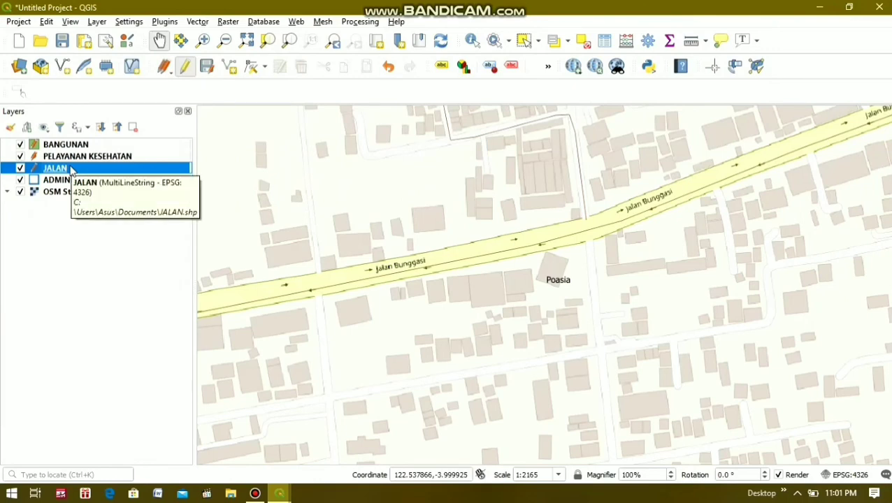
click(72, 170)
double_click(72, 171)
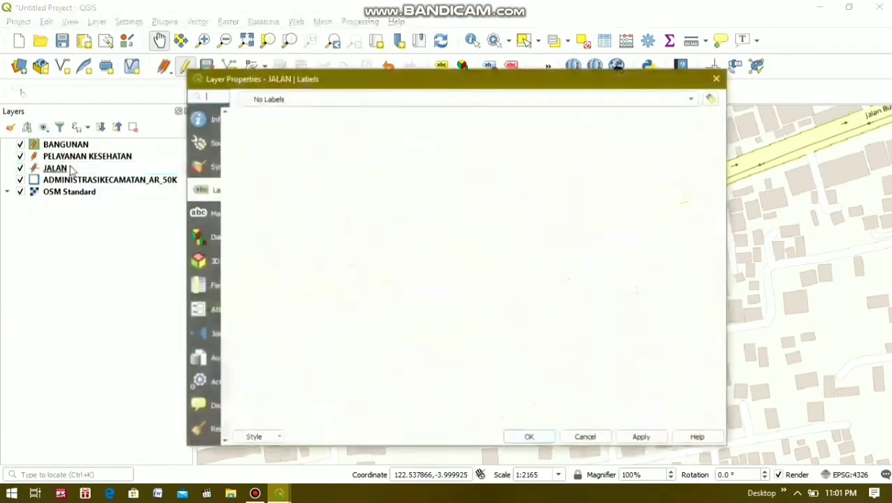
click(203, 168)
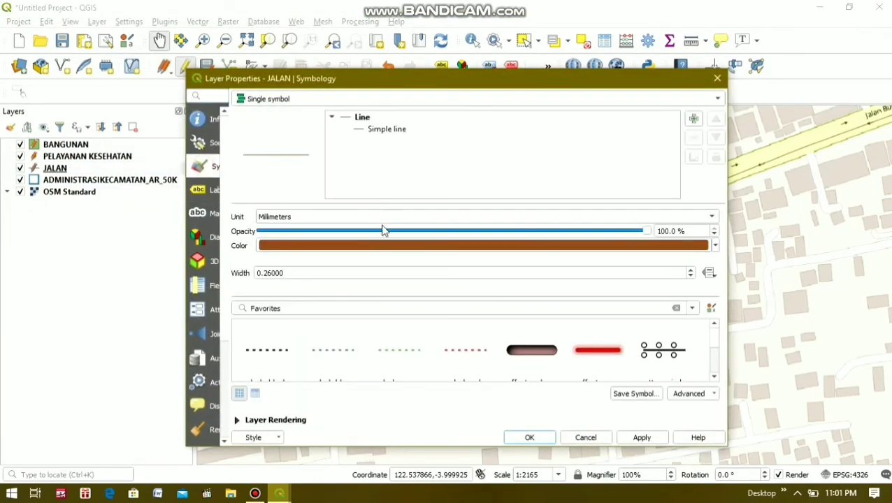
click(322, 100)
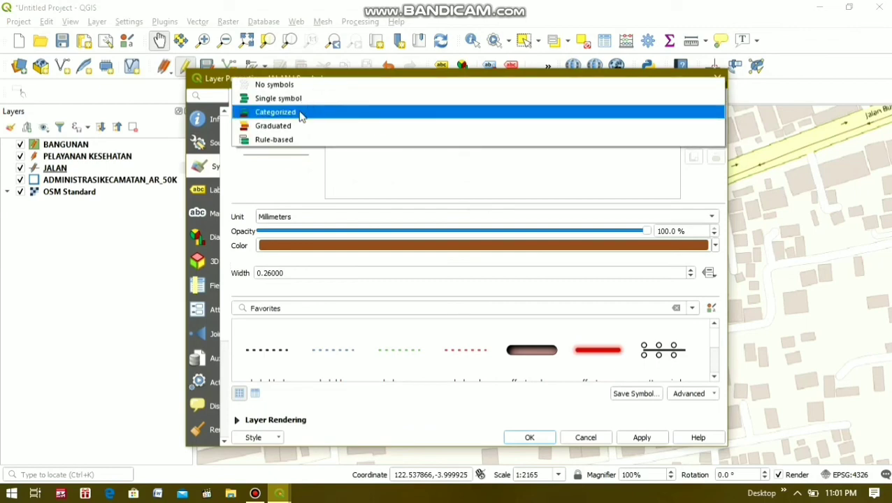
click(301, 112)
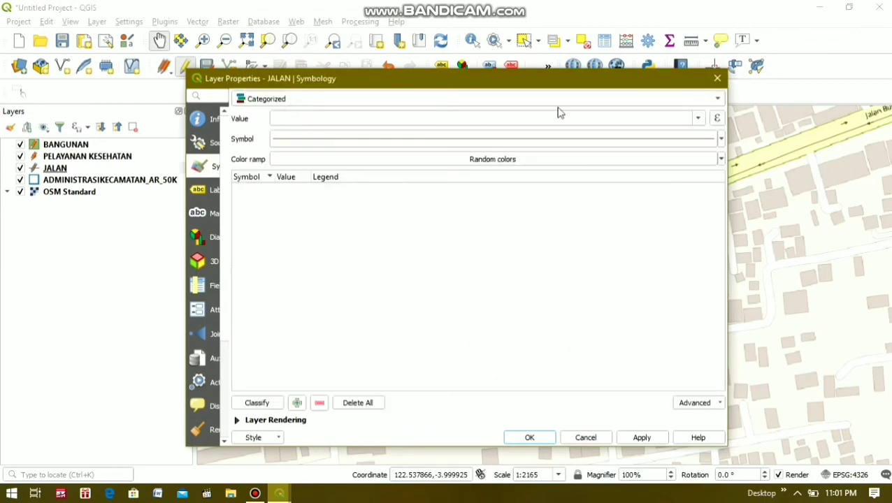
click(697, 122)
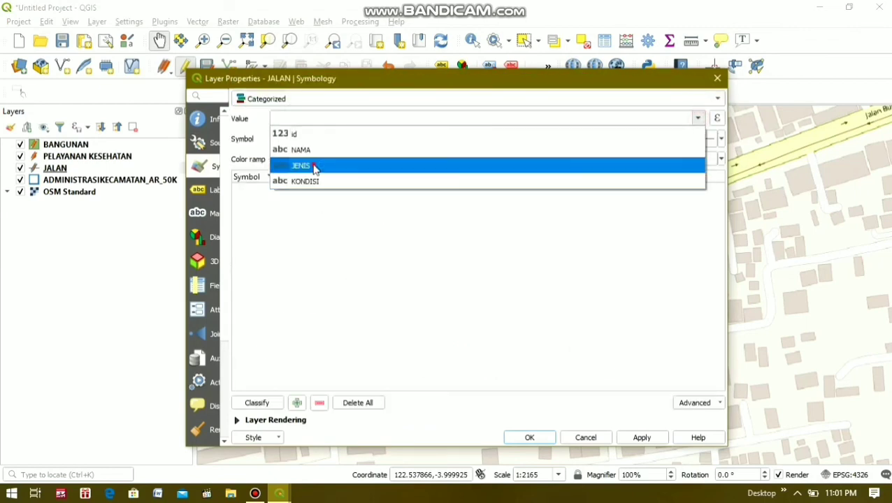
click(315, 166)
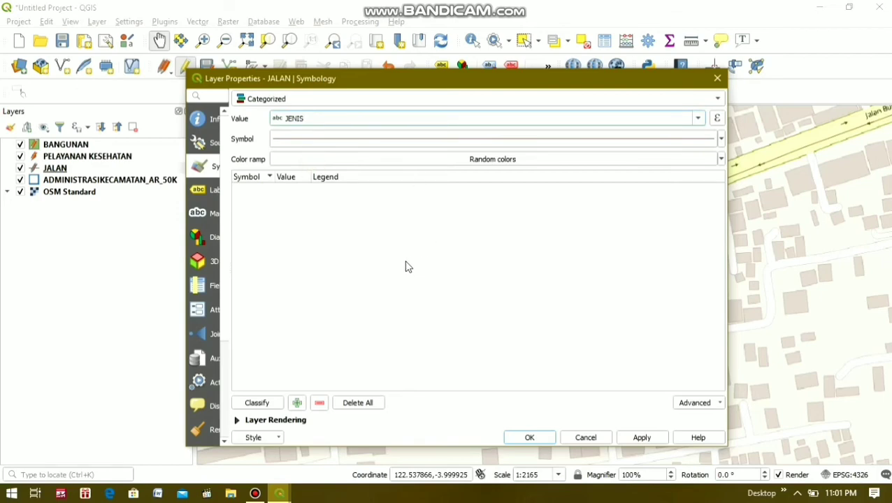
click(256, 403)
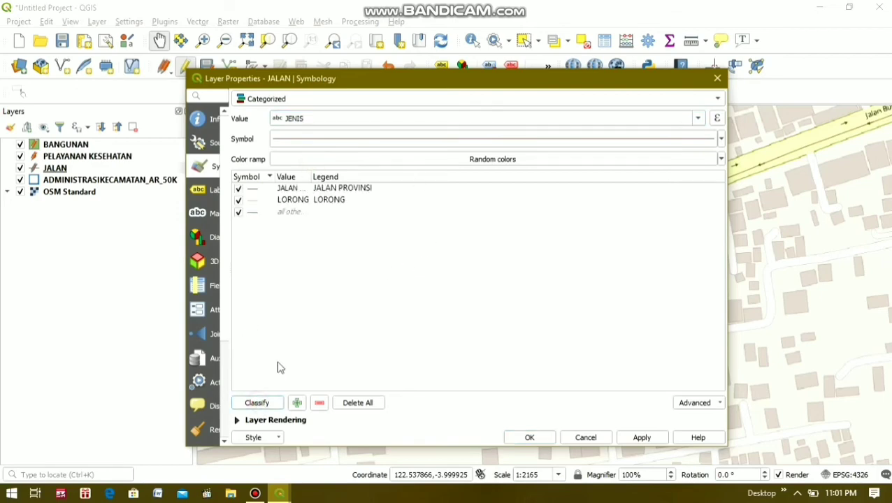
- Assign the topo main road line symbol to the JALAN PROVINSI category
double_click(261, 190)
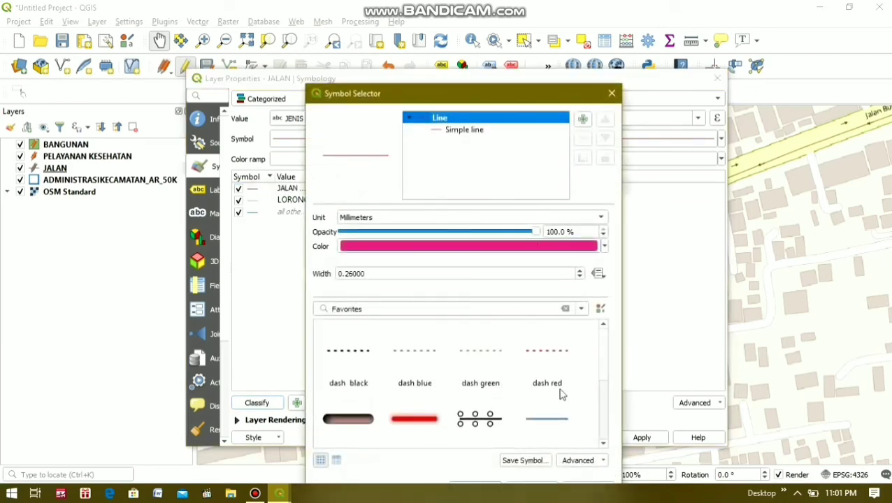
click(603, 443)
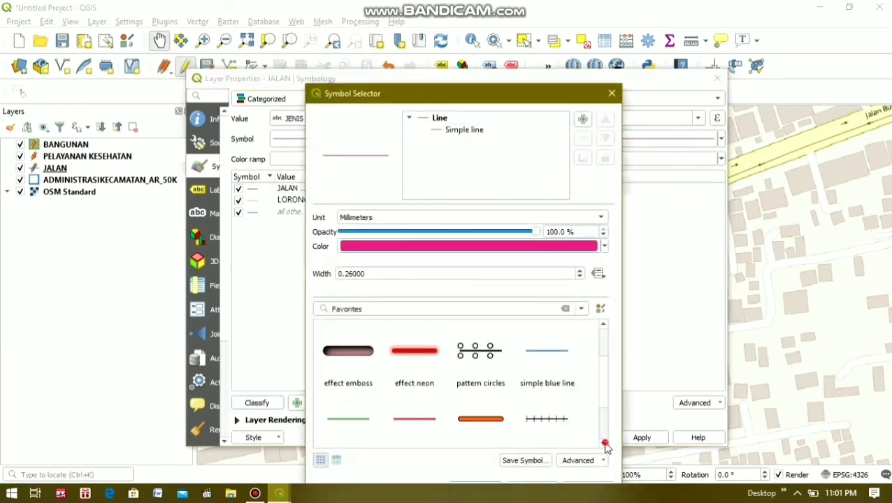
click(493, 423)
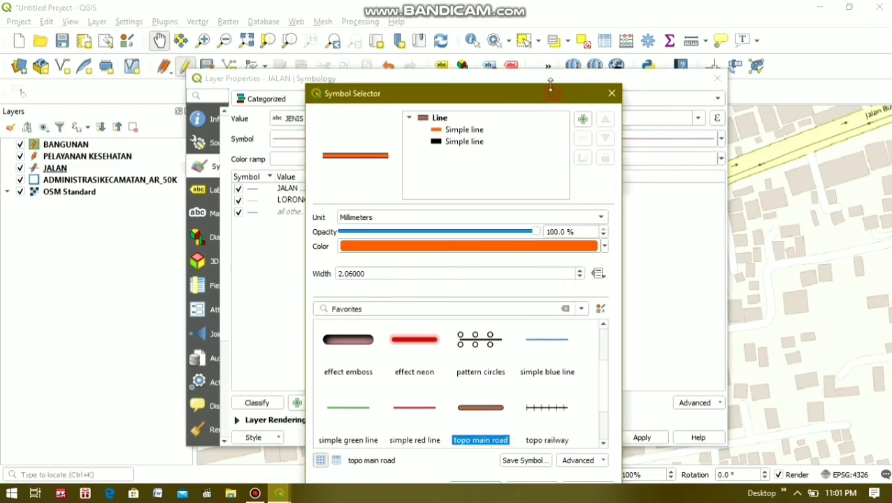
drag(552, 96, 556, 72)
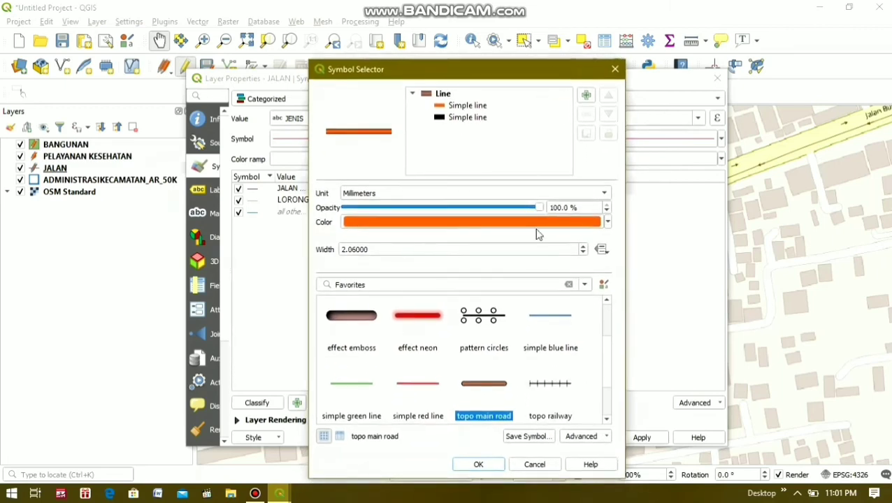
click(481, 465)
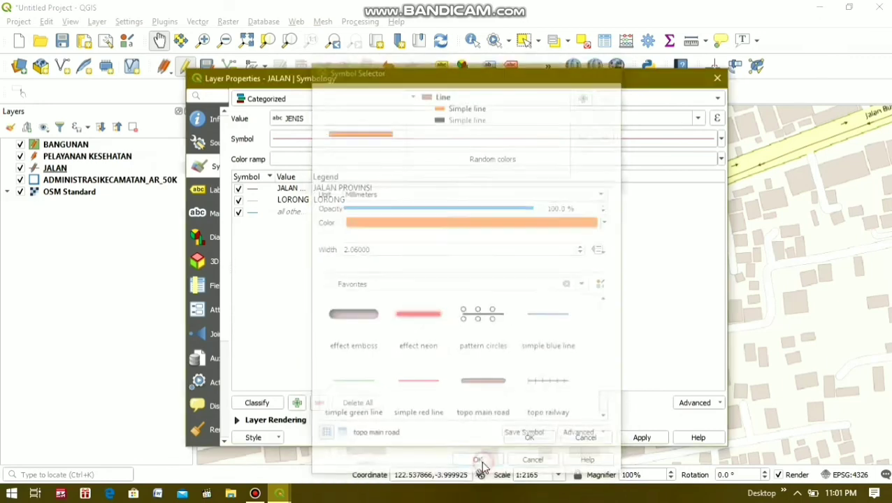
- Give the LORONG category the simple blue line symbol and apply the JALAN layer's styling
click(269, 202)
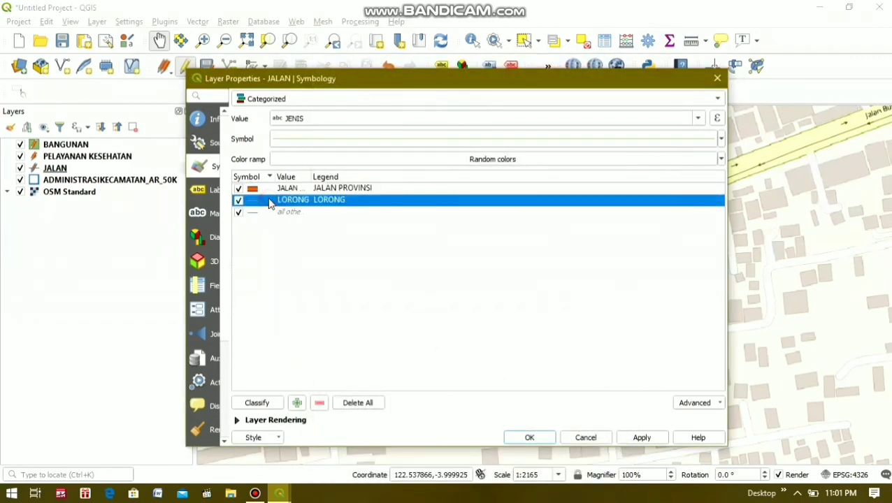
click(437, 139)
click(571, 397)
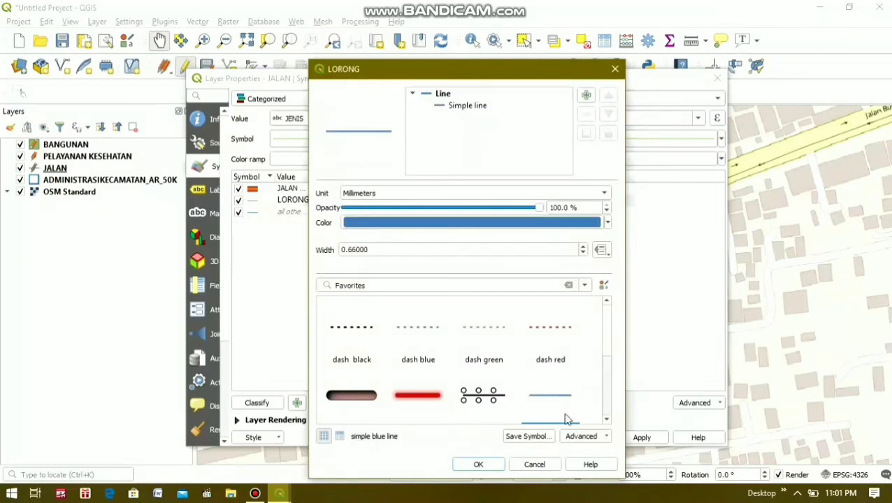
click(479, 465)
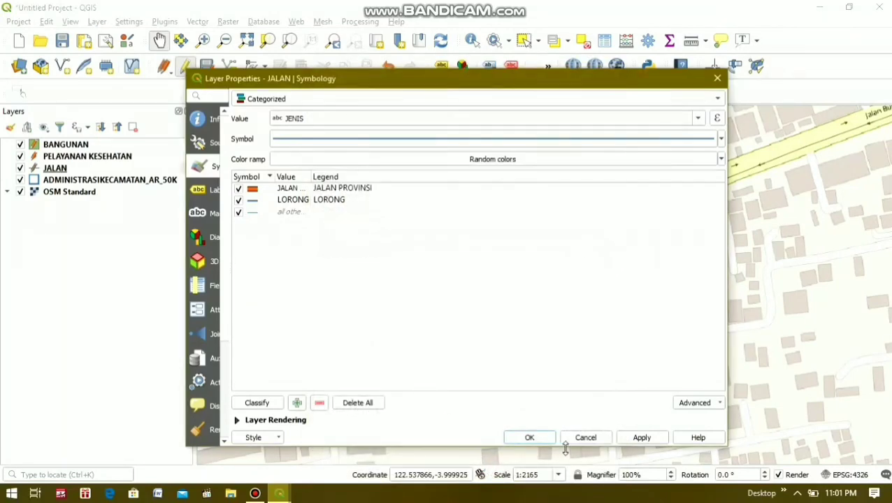
click(642, 438)
click(530, 439)
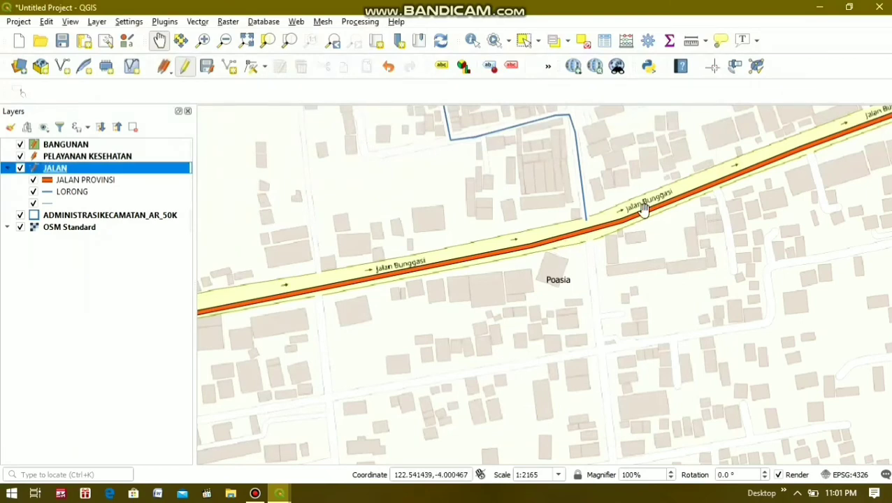
- Set the PELAYANAN KESEHATAN layer's symbology to Categorized on the JENIS field and classify its values
scroll(643, 210, down, 1)
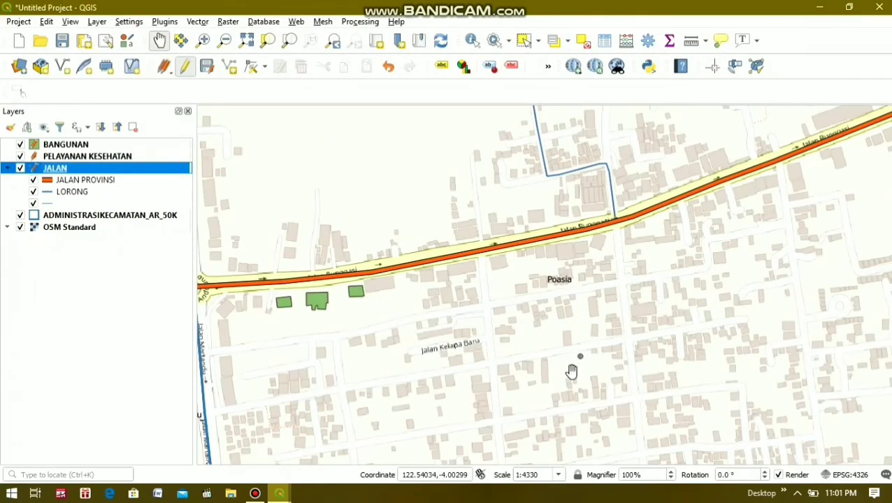
scroll(566, 317, down, 1)
drag(575, 315, 531, 312)
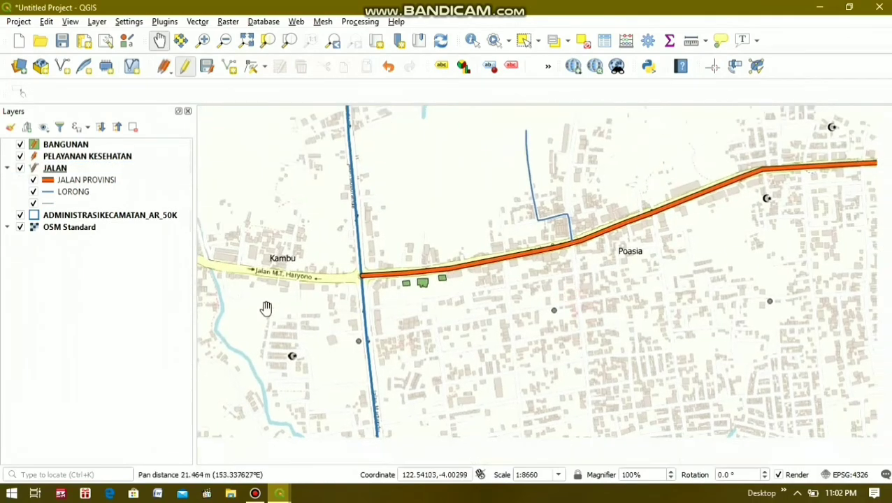
click(74, 157)
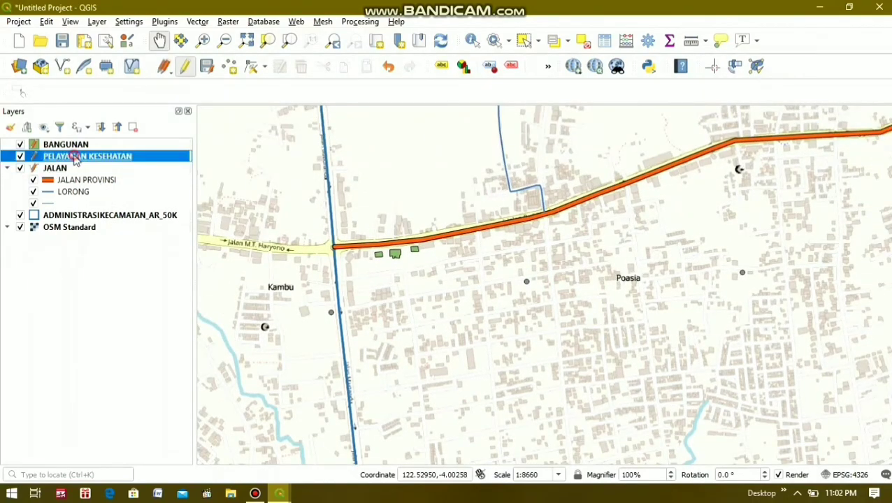
double_click(75, 157)
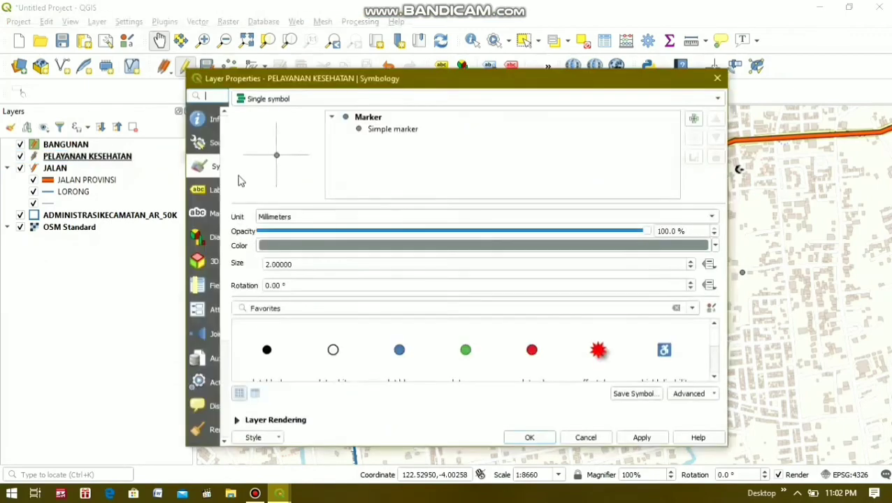
click(436, 100)
click(373, 112)
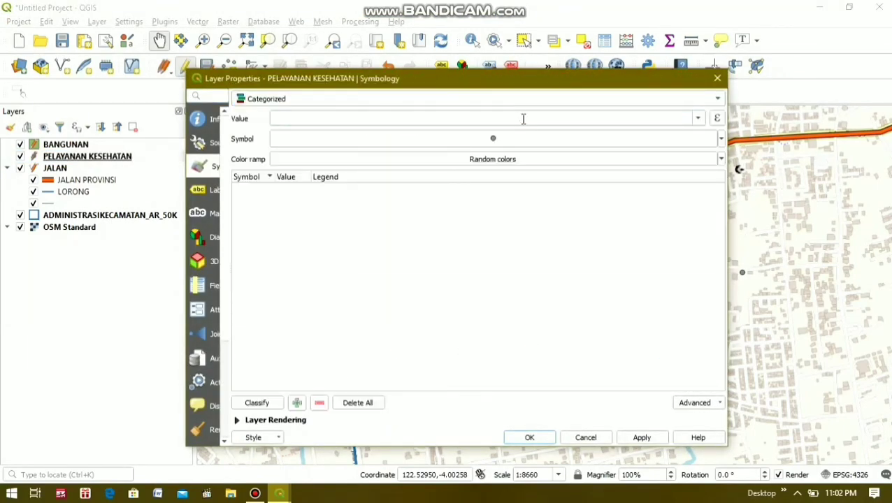
click(522, 119)
click(697, 120)
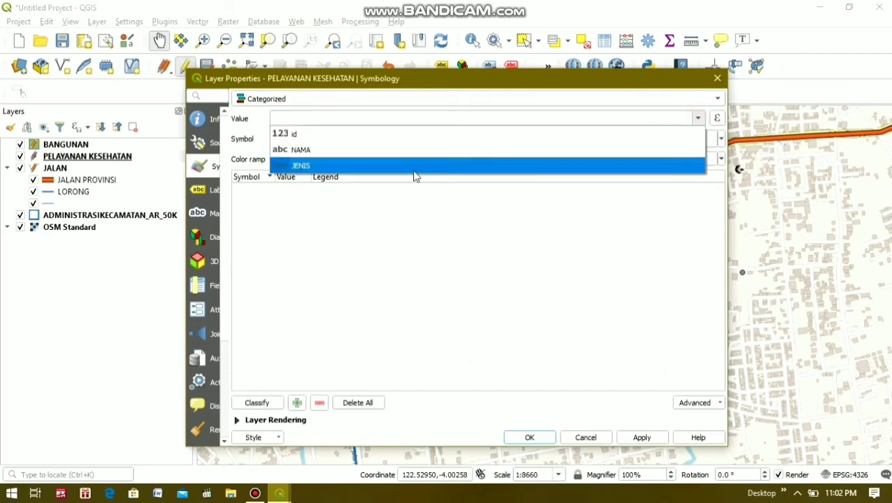
click(359, 167)
click(256, 404)
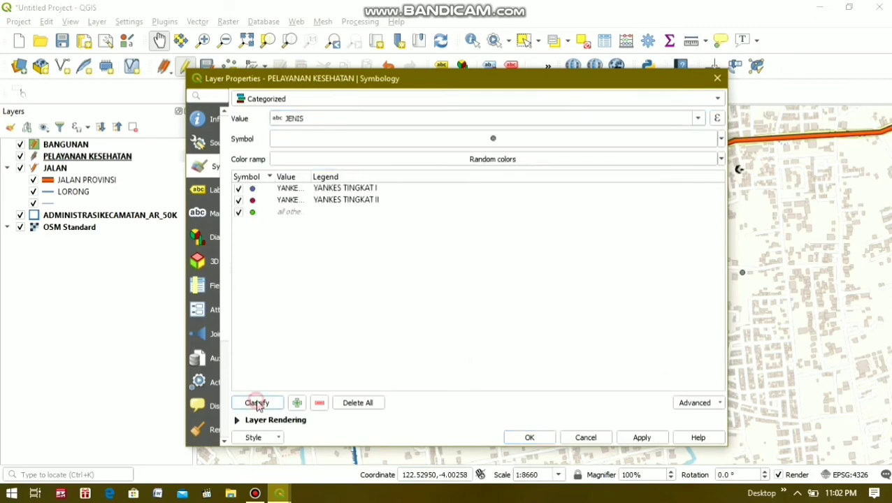
- Assign the shield disability marker to the YANKES TINGKAT I category
click(260, 190)
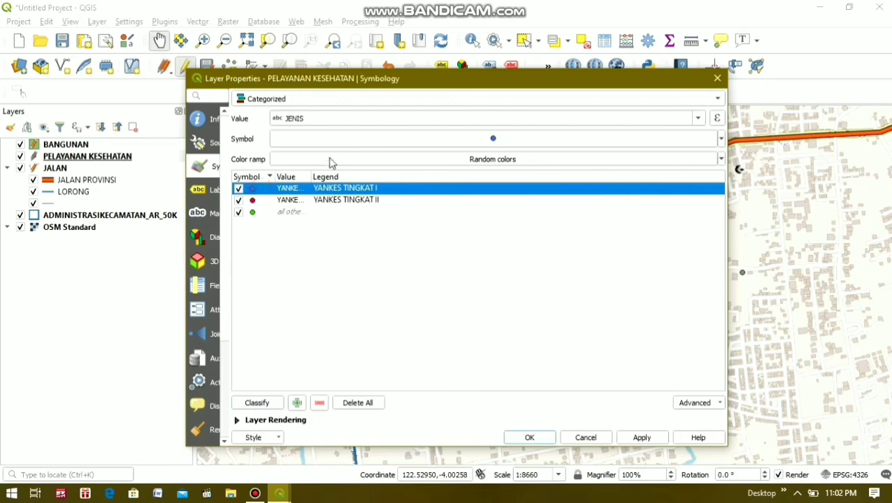
click(549, 140)
click(484, 396)
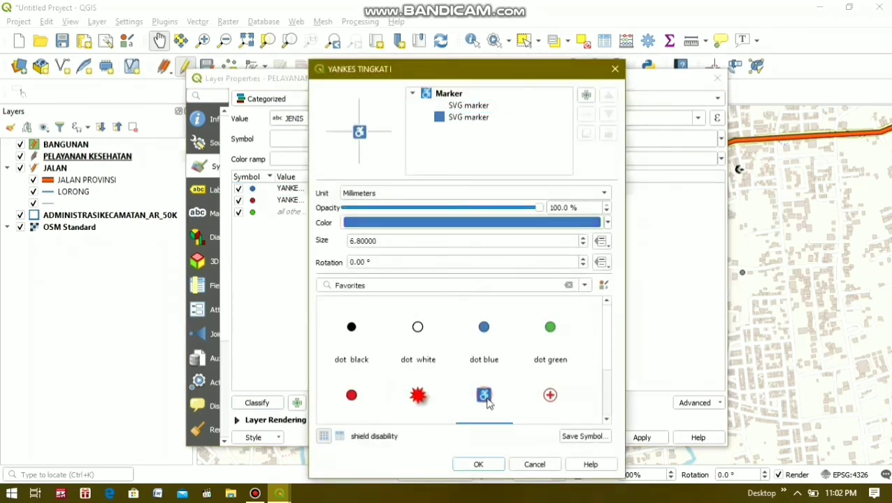
click(478, 464)
- Give the YANKES TINGKAT II category the circled red cross marker and apply the PELAYANAN KESEHATAN layer's styling
click(260, 201)
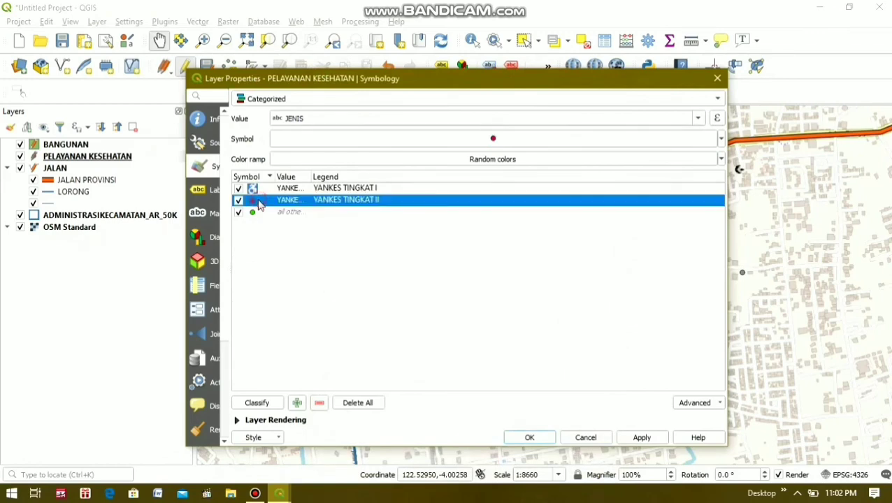
click(464, 136)
click(550, 396)
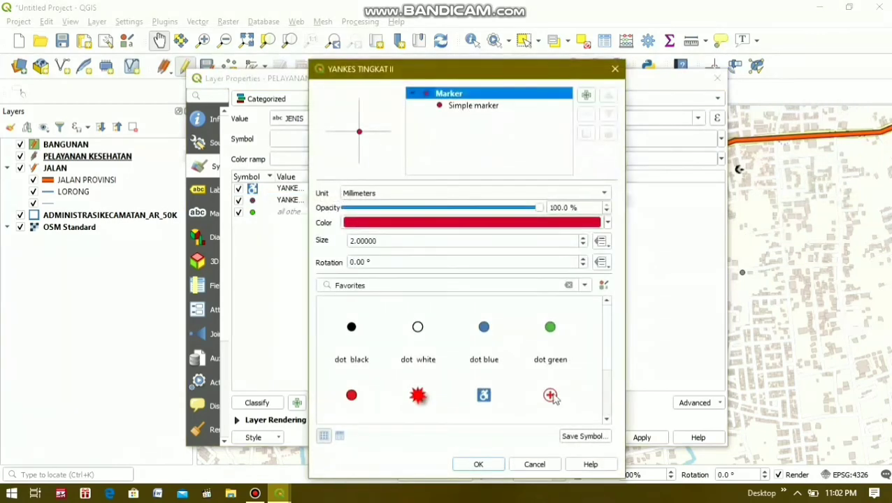
click(499, 467)
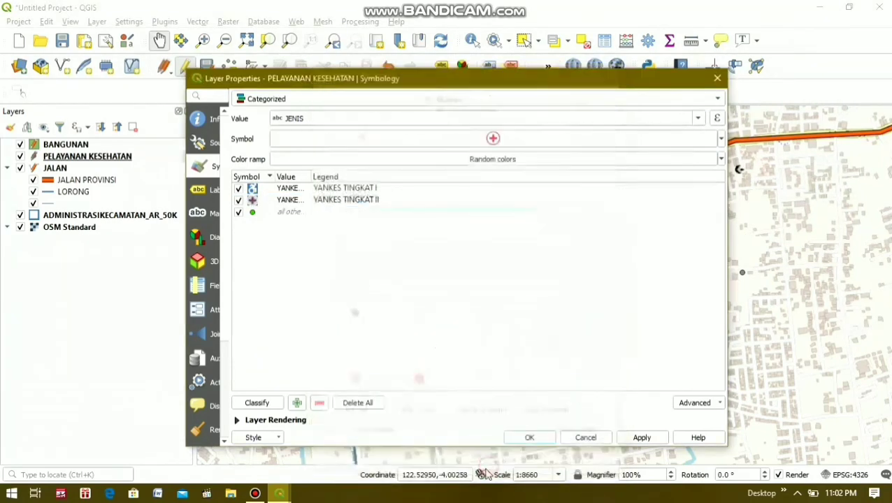
click(638, 439)
click(529, 440)
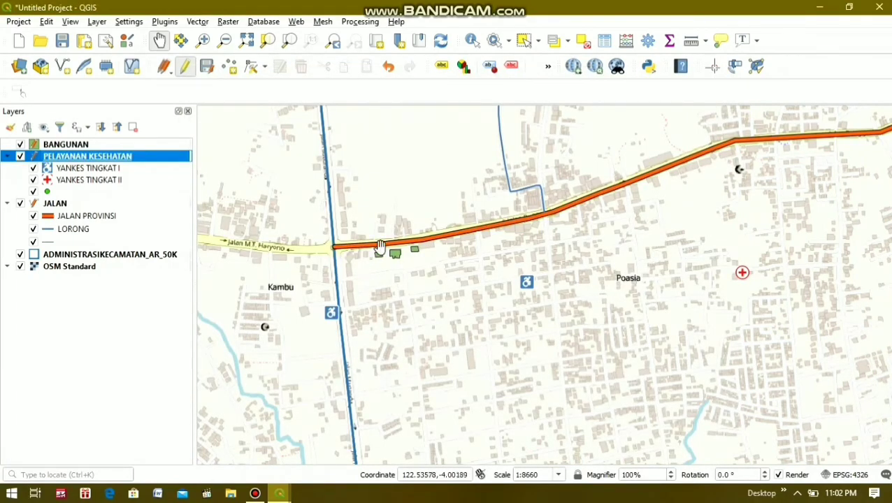
- Set the BANGUNAN layer's symbology to Categorized on the JENIS field and classify its values
scroll(428, 280, up, 1)
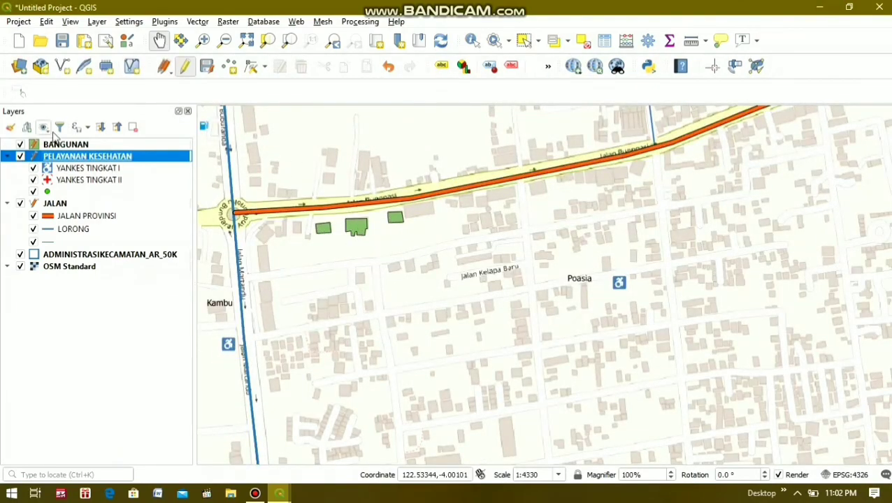
right_click(77, 144)
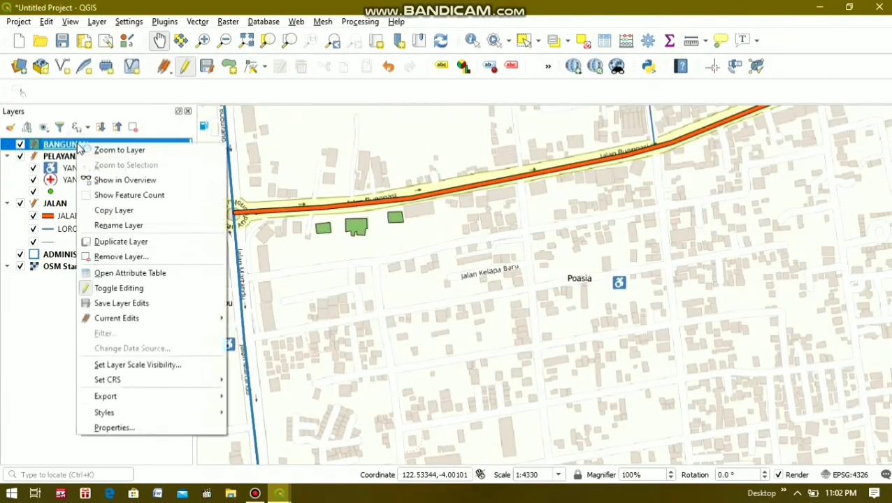
click(255, 169)
click(157, 144)
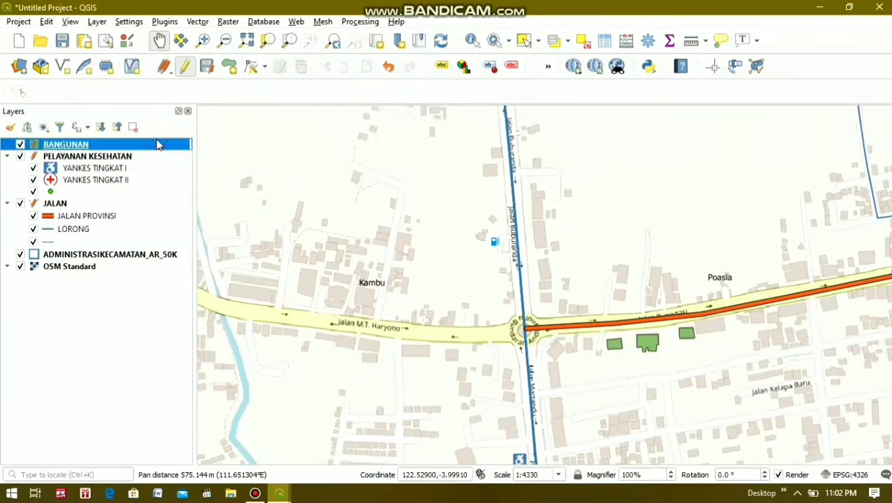
double_click(133, 146)
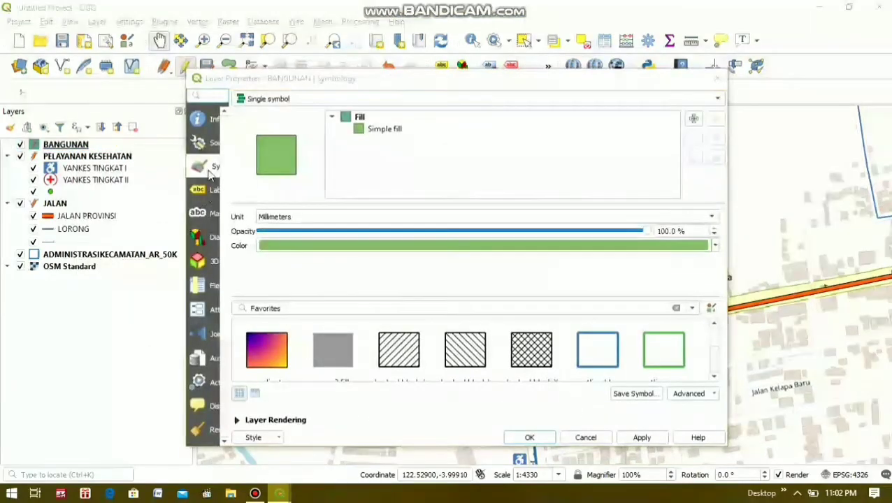
click(384, 99)
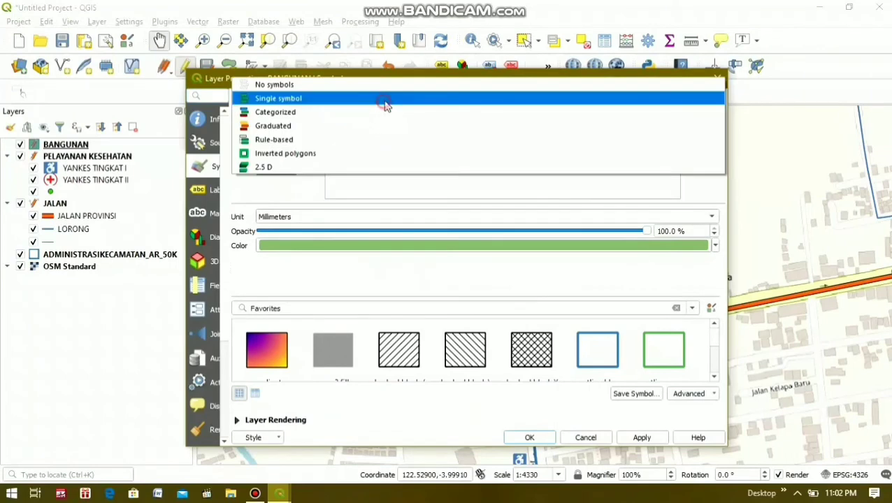
click(329, 112)
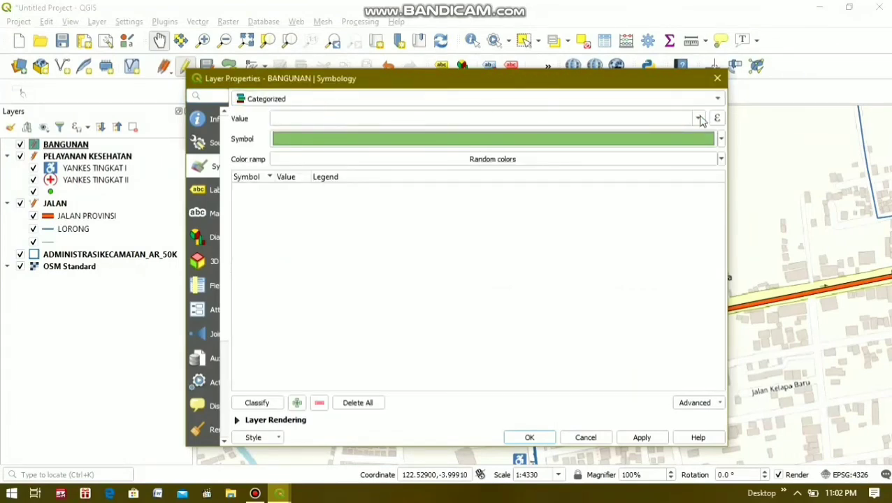
click(699, 119)
click(346, 163)
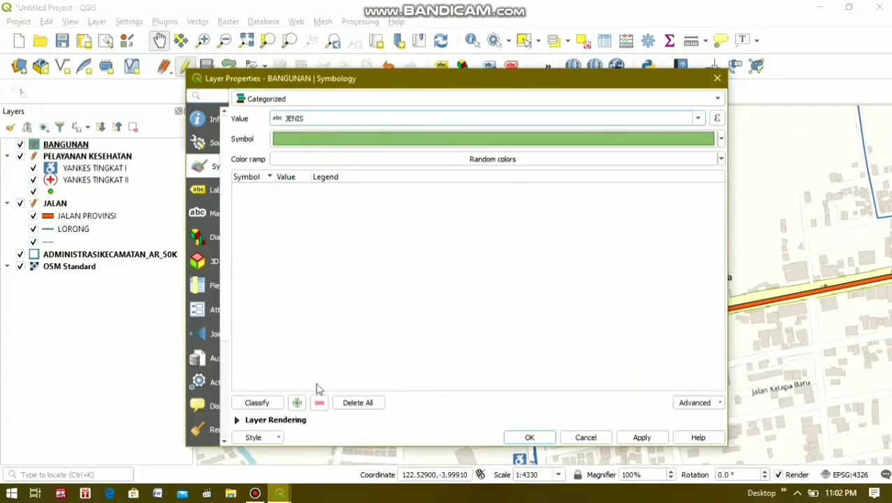
click(256, 404)
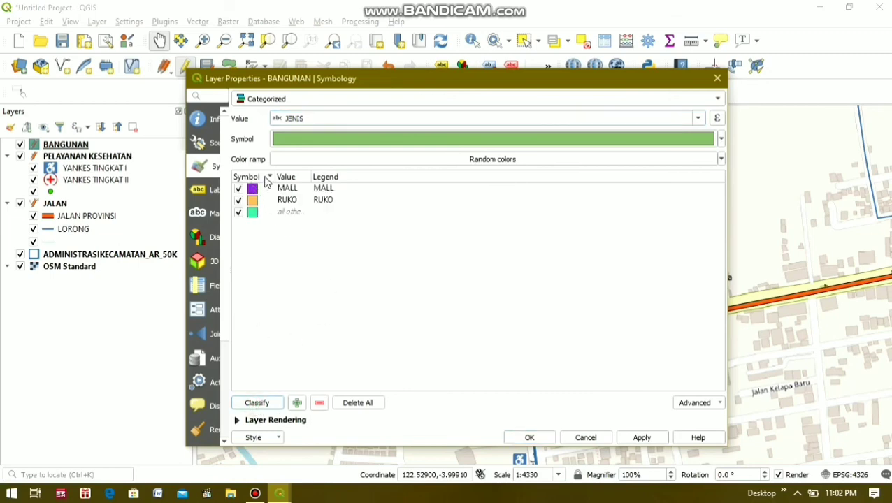
- Review the MALL and RUKO category symbols, keep their random fill colors and apply the BANGUNAN layer's styling
click(256, 195)
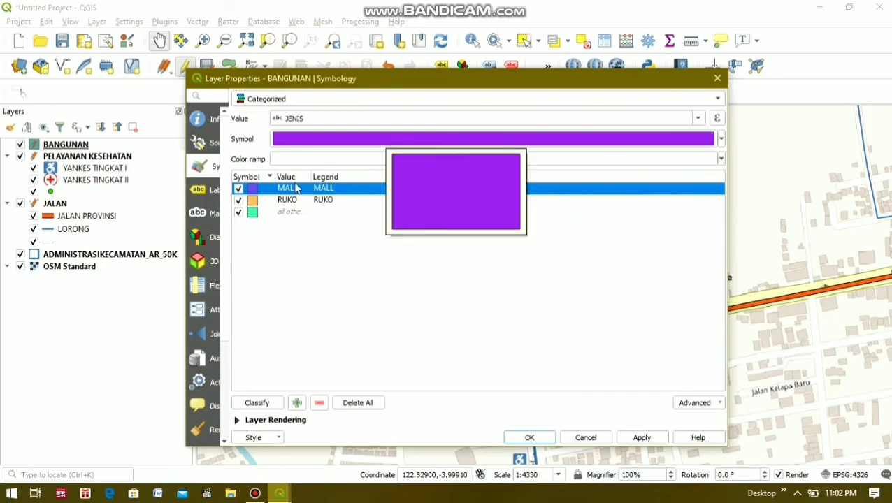
click(272, 199)
click(376, 143)
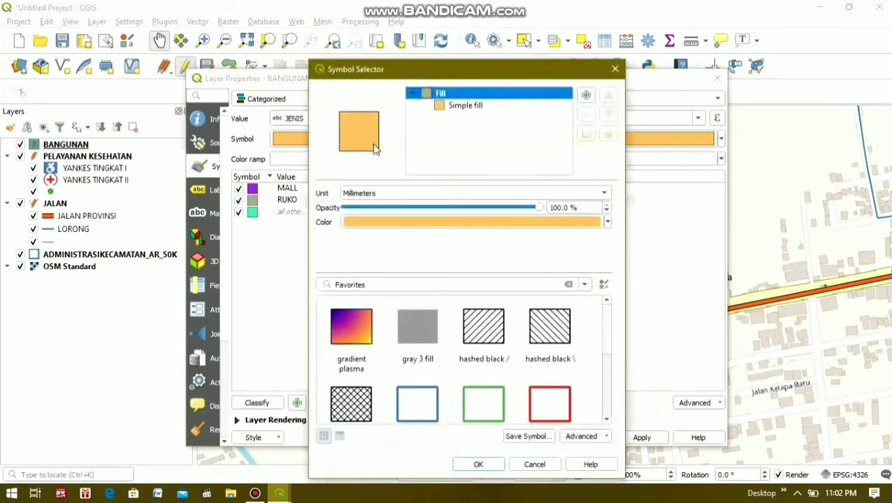
click(614, 68)
click(643, 438)
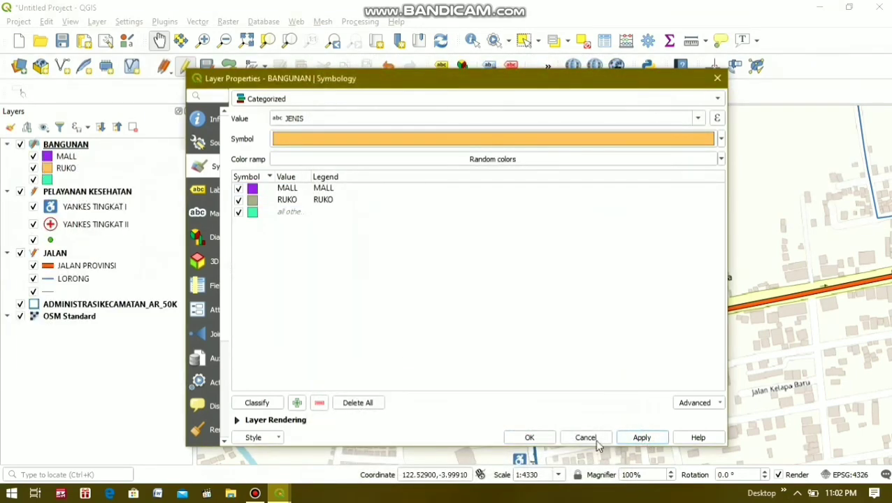
click(529, 437)
- Hide the OSM Standard basemap and save the DIGITATION project
drag(624, 347, 585, 239)
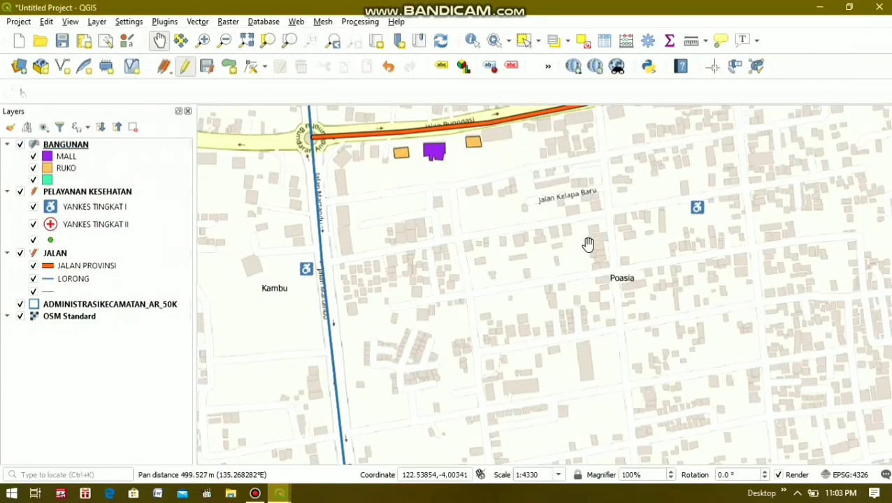
scroll(590, 241, down, 1)
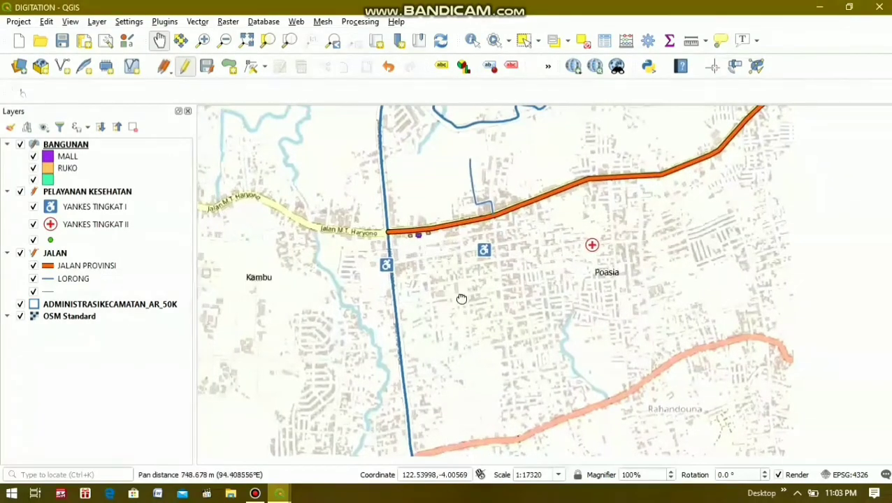
drag(381, 289, 459, 295)
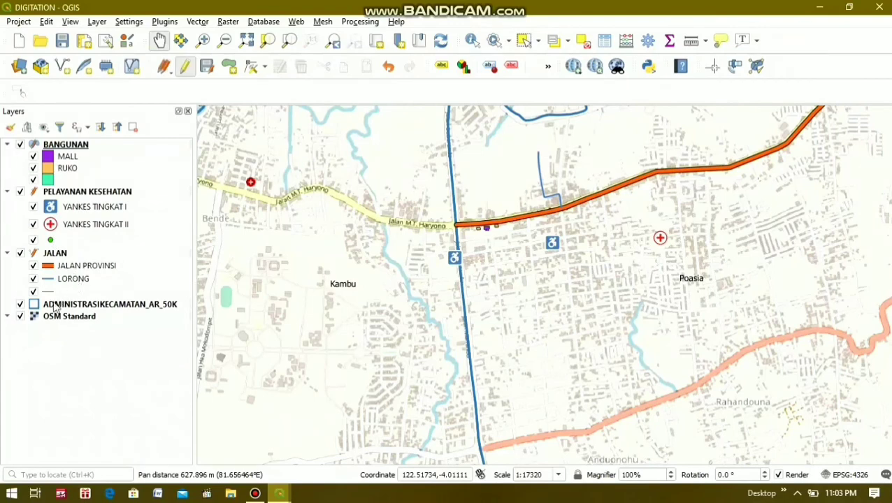
click(20, 317)
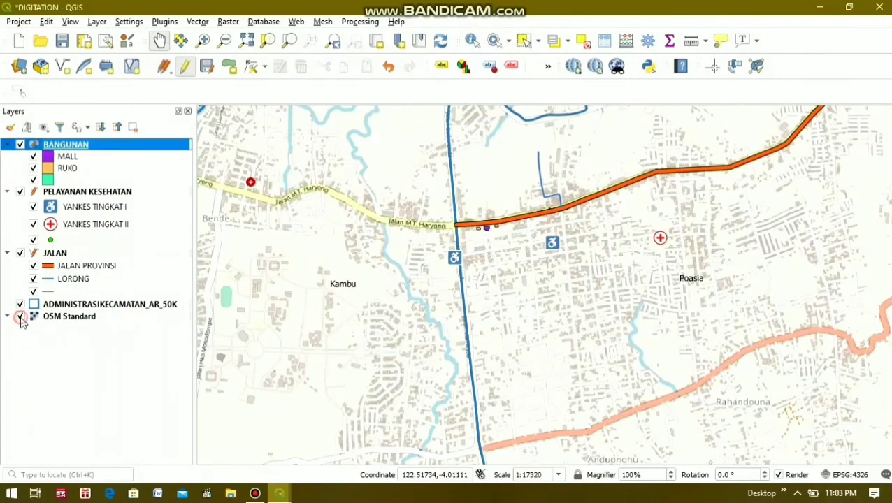
drag(647, 246, 521, 283)
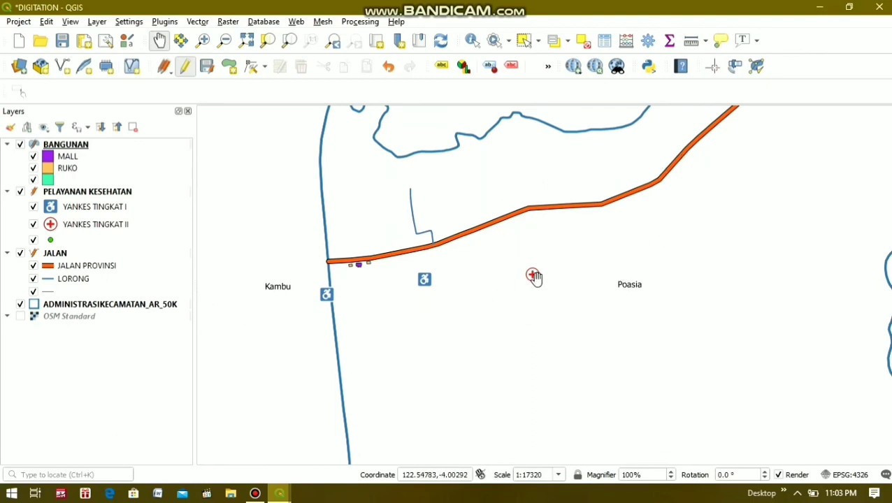
click(61, 43)
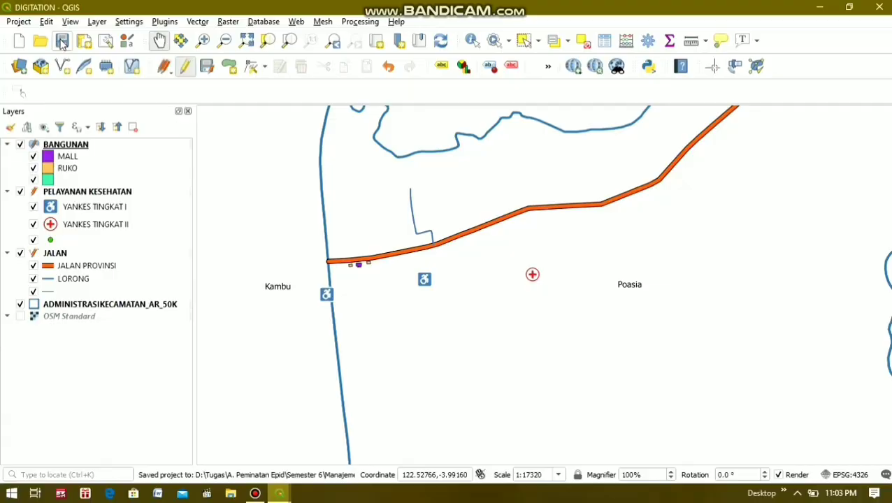